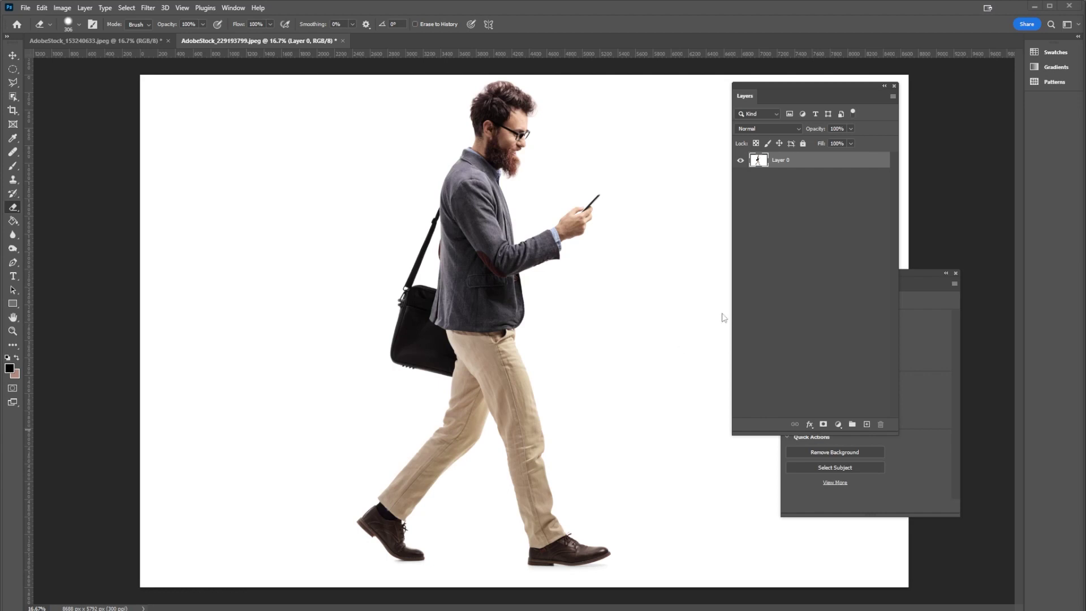
# - Select the walking man as the subject in his stock photo and hide the white background with a layer mask
pyautogui.click(147, 42)
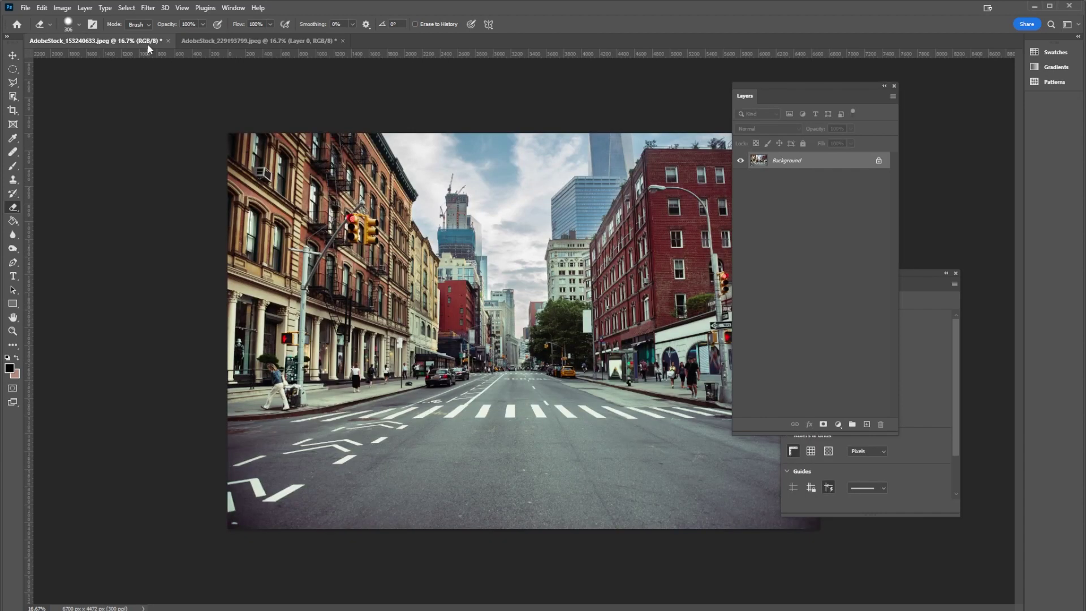
pyautogui.click(226, 42)
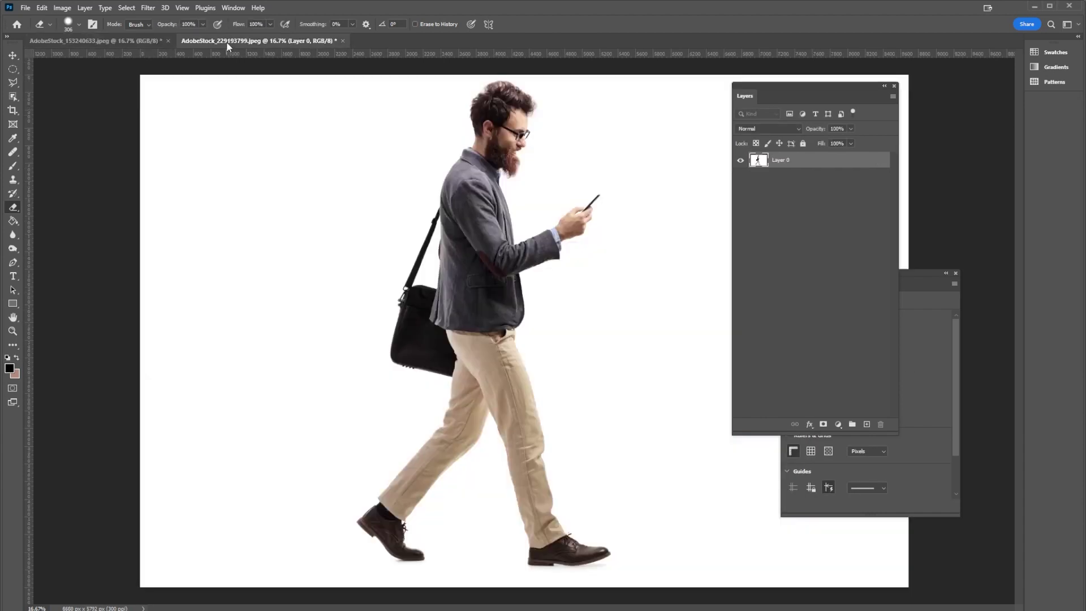
pyautogui.click(121, 7)
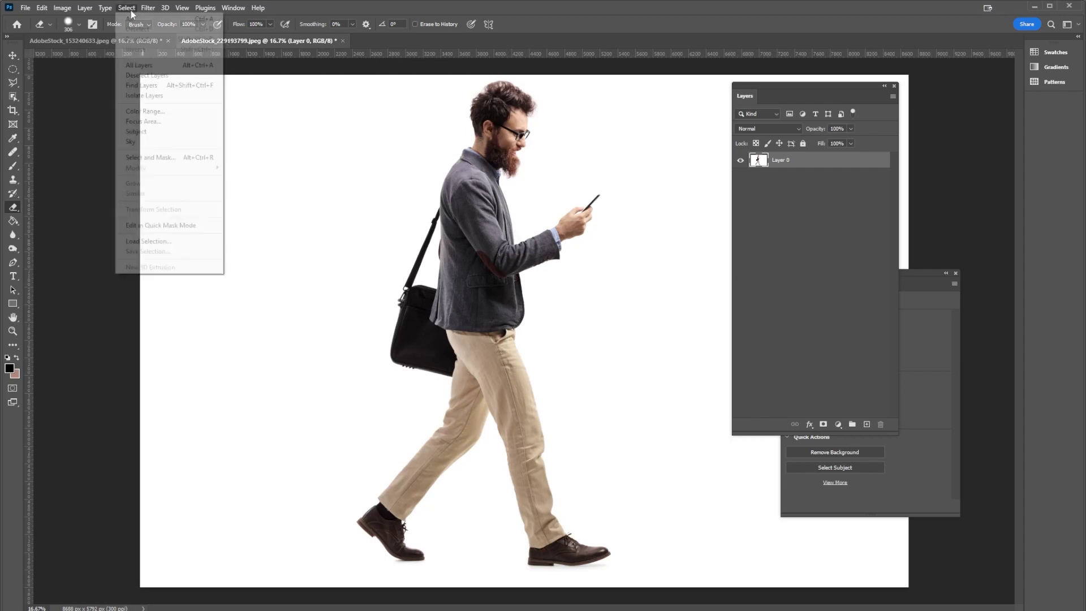
pyautogui.click(147, 131)
pyautogui.click(823, 424)
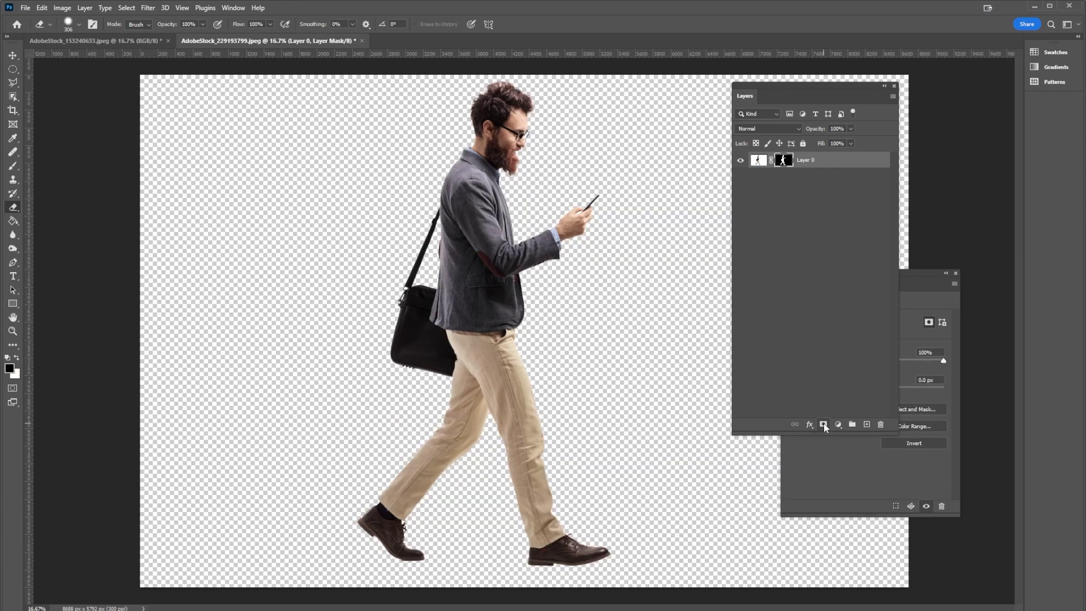
# - Bring the masked man into the street photo, scale him to about 55%, and place him in the middle of the road
pyautogui.moveTo(783, 168); pyautogui.dragTo(484, 269)
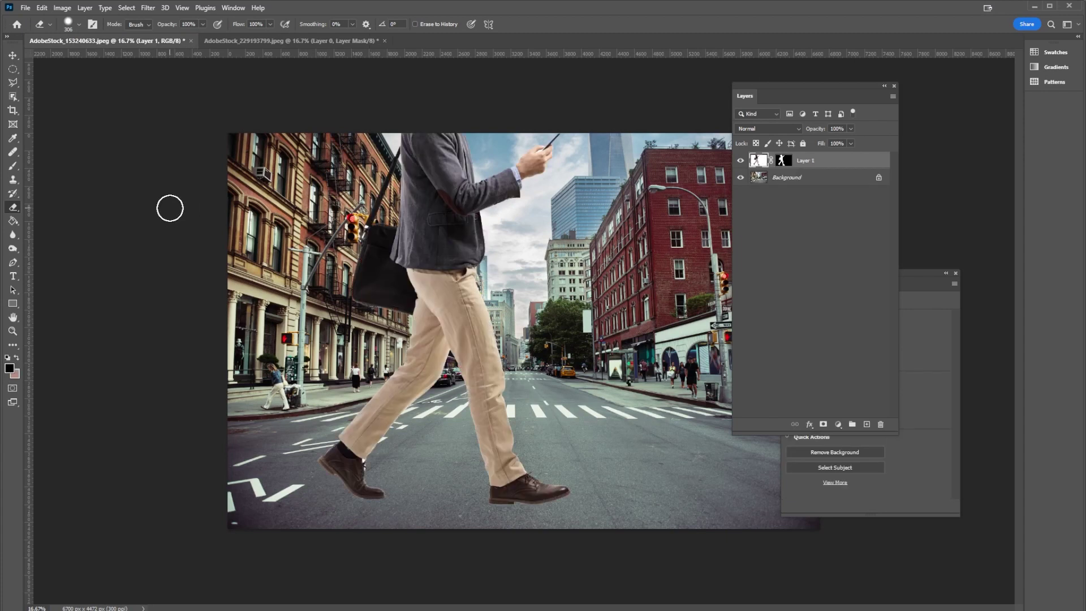
pyautogui.hotkey('ctrl', 't')
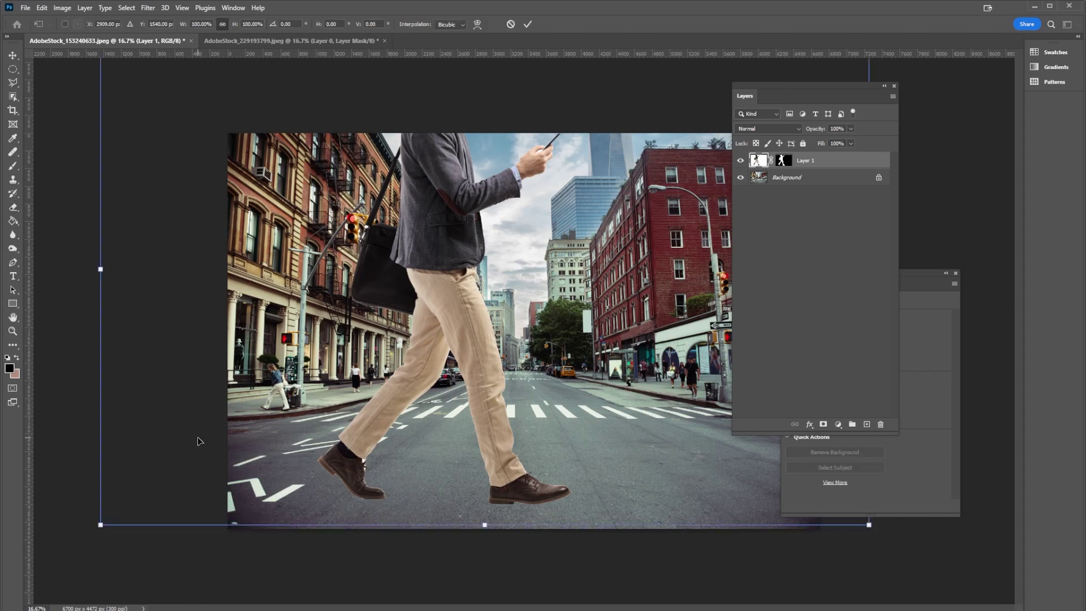
pyautogui.moveTo(102, 524); pyautogui.dragTo(474, 334)
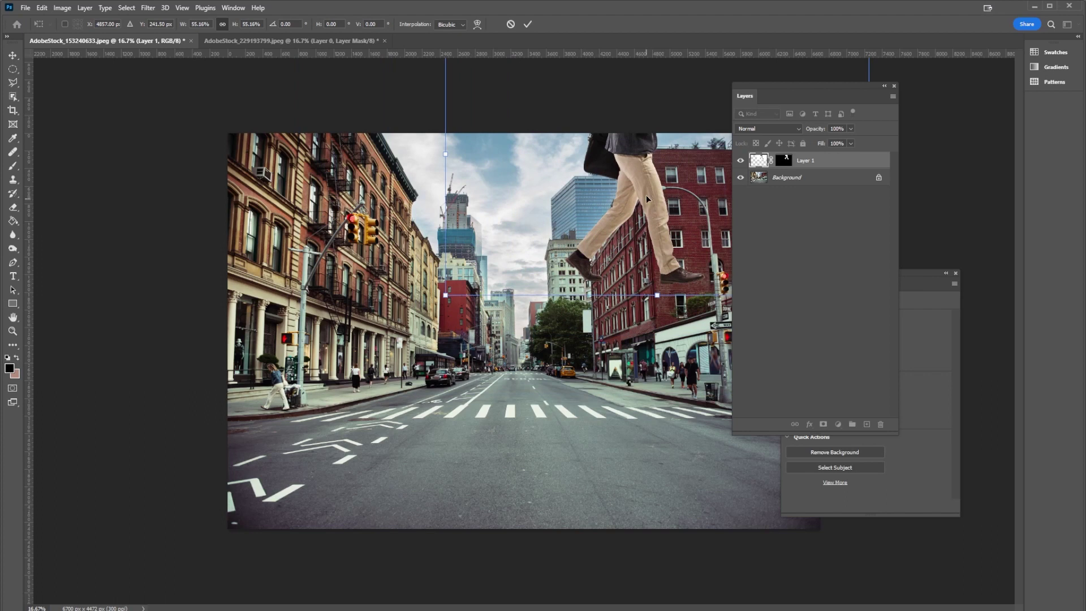
pyautogui.moveTo(653, 183); pyautogui.dragTo(521, 392)
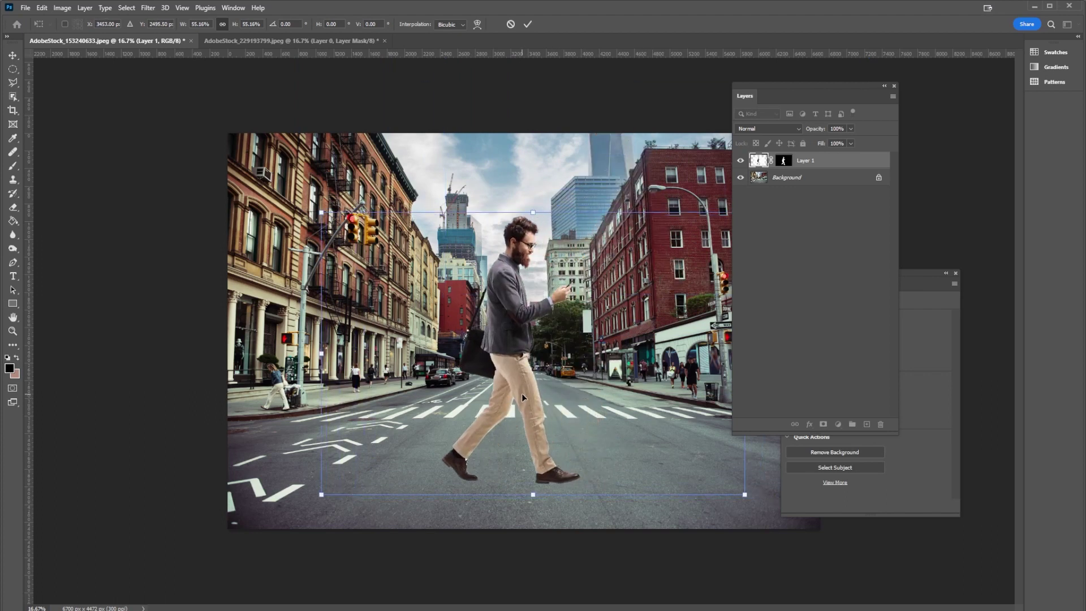
pyautogui.press('Return')
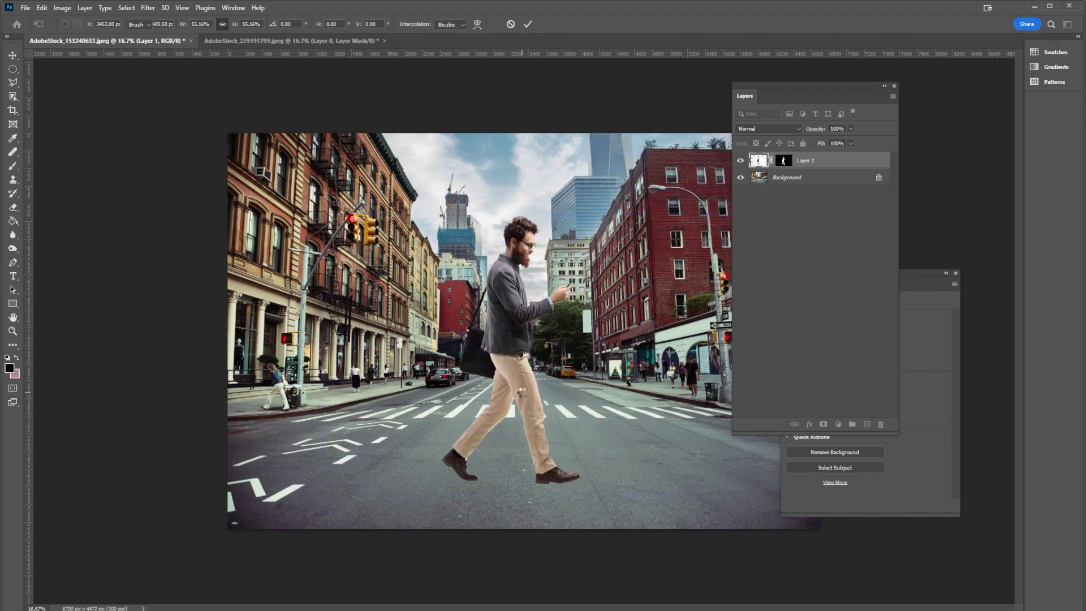
# - Refine the edge of the man's layer mask in Select and Mask and apply the result
pyautogui.press('e')
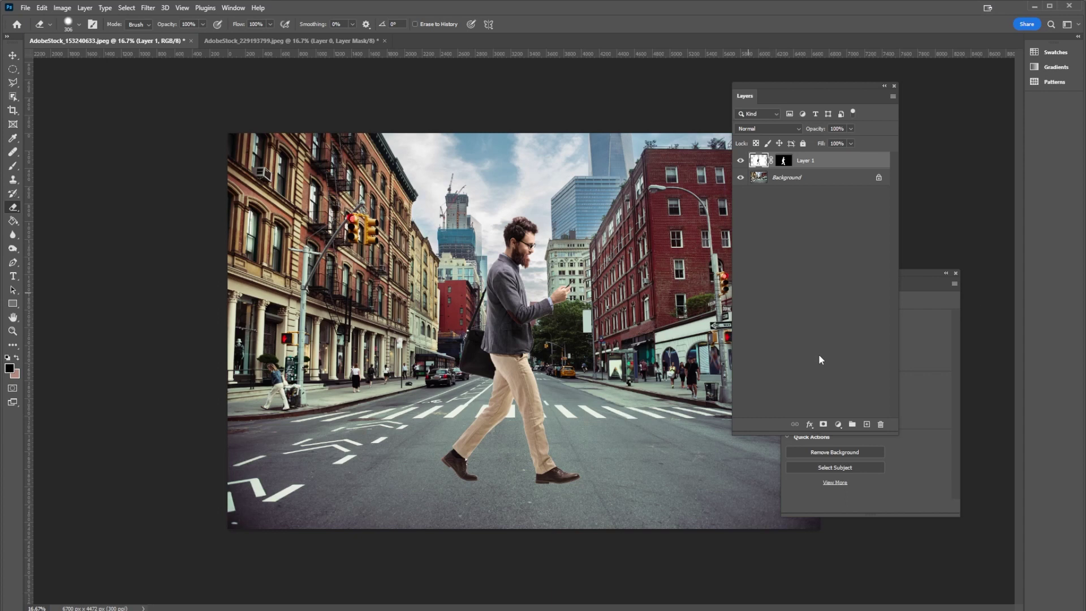
pyautogui.hotkey('ctrl', 'alt', 'r')
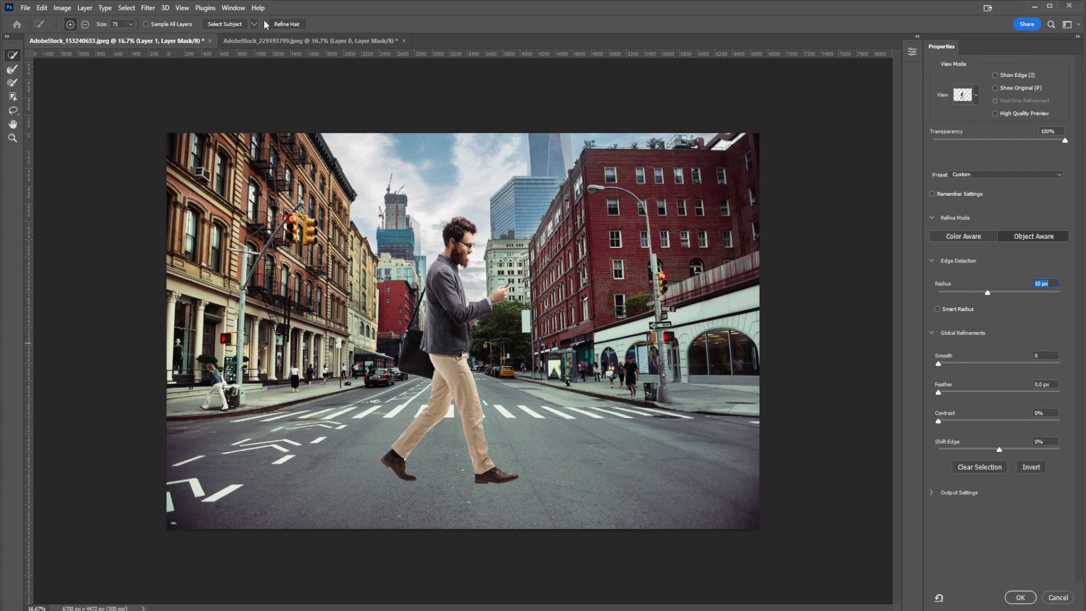
pyautogui.click(1020, 597)
# - Add a Levels adjustment clipped to the man's layer and adjust its green and blue channels, with blue midtones at about 1.08
pyautogui.click(837, 424)
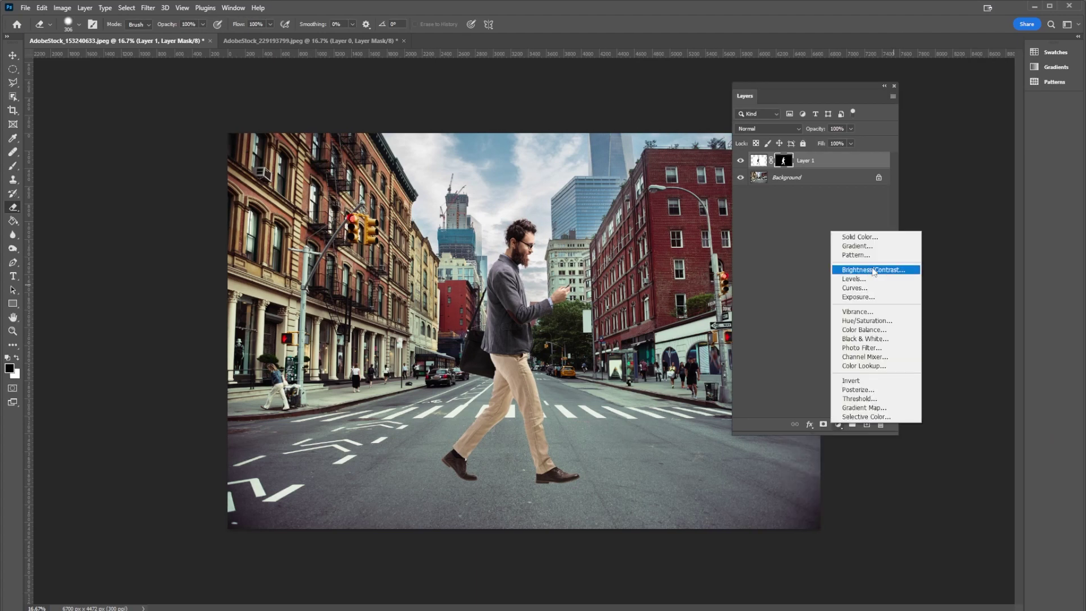
pyautogui.click(853, 279)
pyautogui.click(859, 338)
pyautogui.click(839, 362)
pyautogui.click(859, 338)
pyautogui.click(839, 371)
# - On the Levels adjustment's RGB channel, set the midtones to 1.02 and the output levels to 10 and 245
pyautogui.click(859, 337)
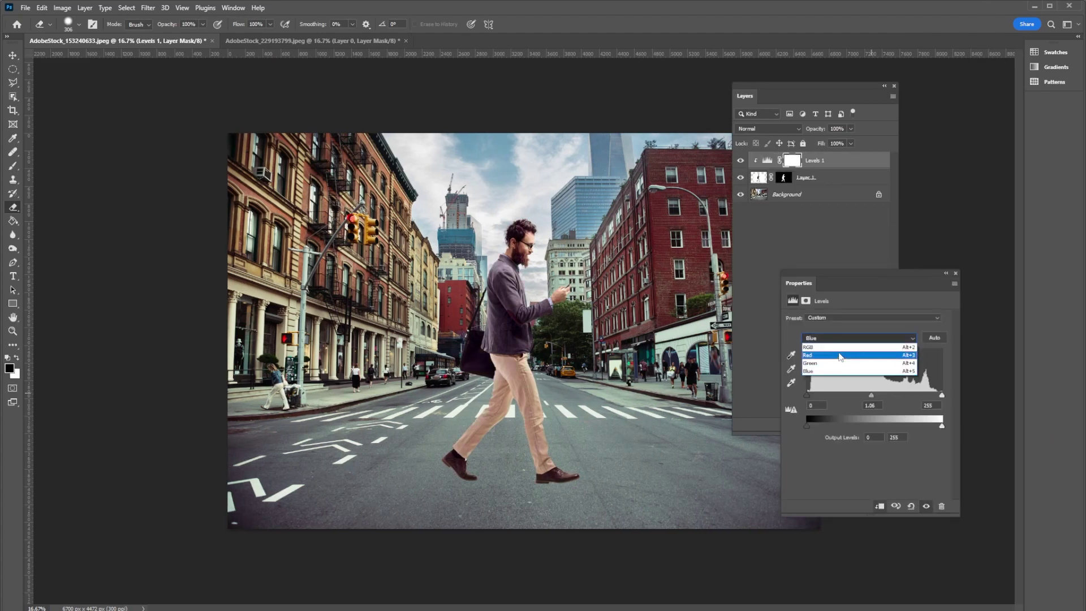
pyautogui.click(840, 347)
pyautogui.moveTo(874, 396); pyautogui.dragTo(873, 396)
pyautogui.moveTo(807, 426); pyautogui.dragTo(812, 425)
pyautogui.moveTo(941, 426); pyautogui.dragTo(937, 426)
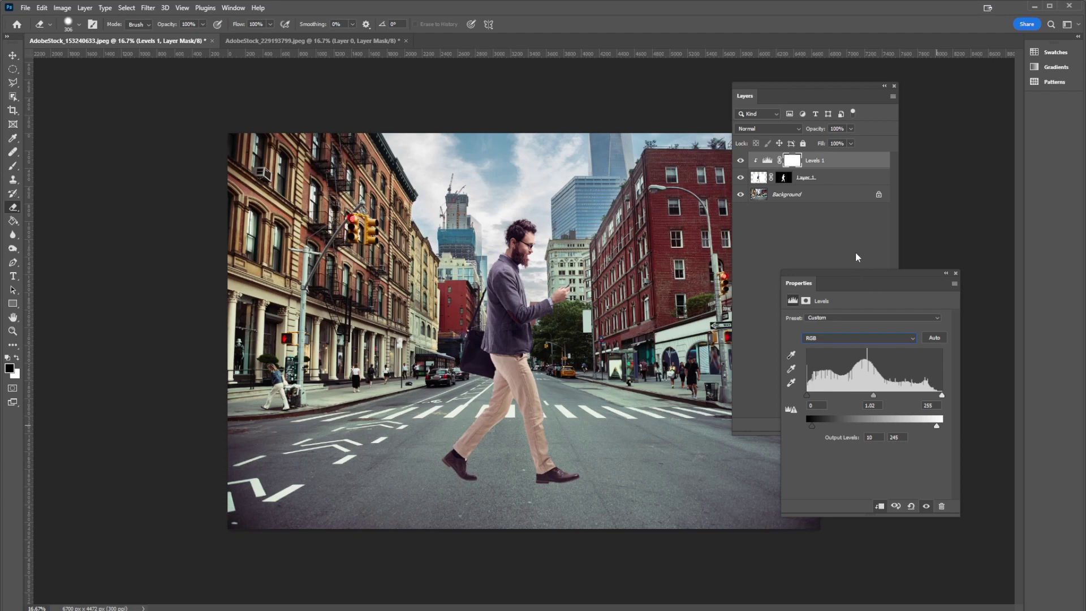
# - Free-transform the man's layer to about 56% and move him beside the pedestrian on the left sidewalk
pyautogui.click(836, 178)
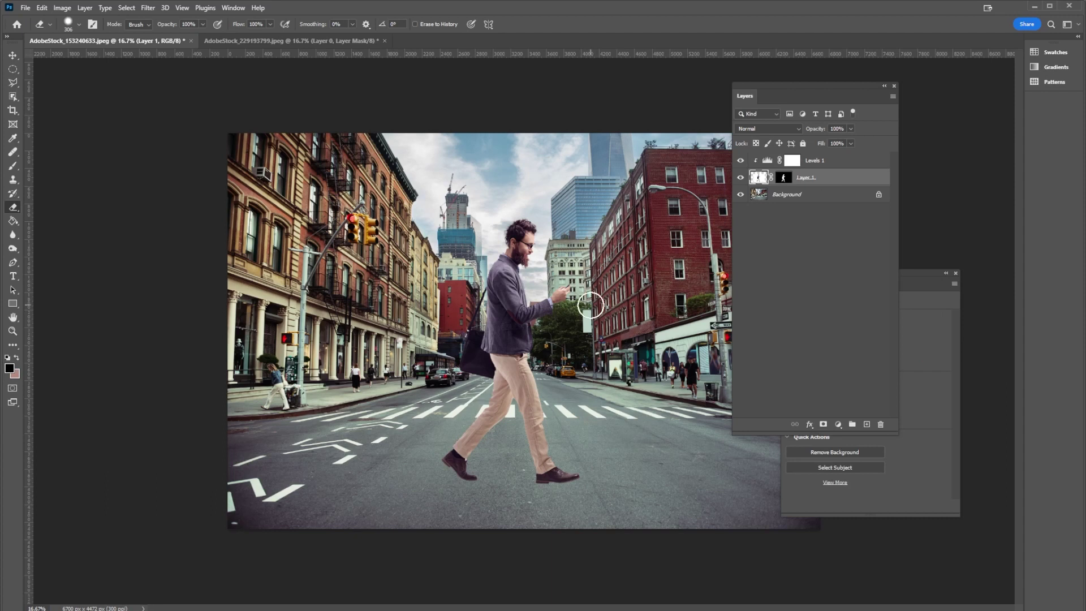
pyautogui.hotkey('ctrl', 't')
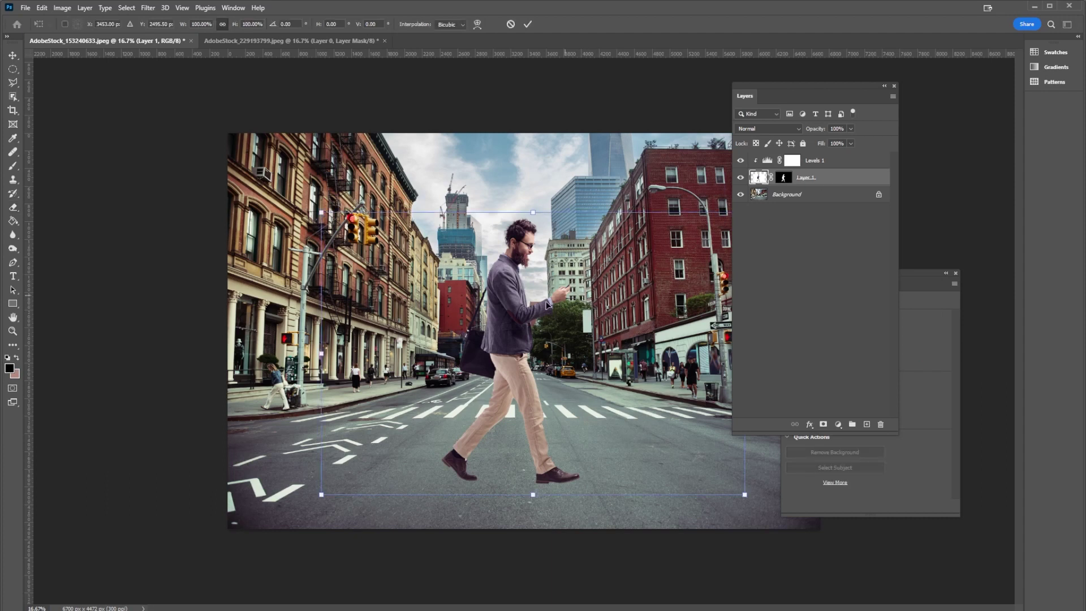
pyautogui.moveTo(321, 213); pyautogui.dragTo(506, 337)
pyautogui.moveTo(612, 381); pyautogui.dragTo(292, 309)
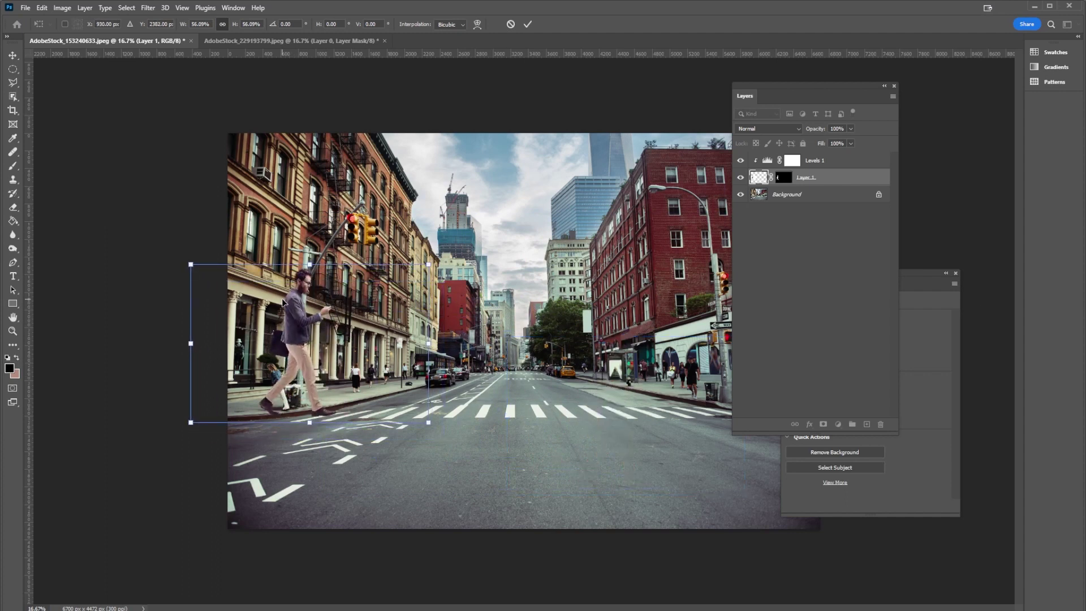
# - Scale the man down further to about 24%, matching his height to the pedestrian beside him at the curb
pyautogui.hotkey('ctrl', '+')
pyautogui.hotkey('ctrl', '+')
pyautogui.moveTo(578, 608); pyautogui.dragTo(468, 607)
pyautogui.moveTo(250, 198); pyautogui.dragTo(479, 351)
pyautogui.moveTo(580, 383); pyautogui.dragTo(455, 401)
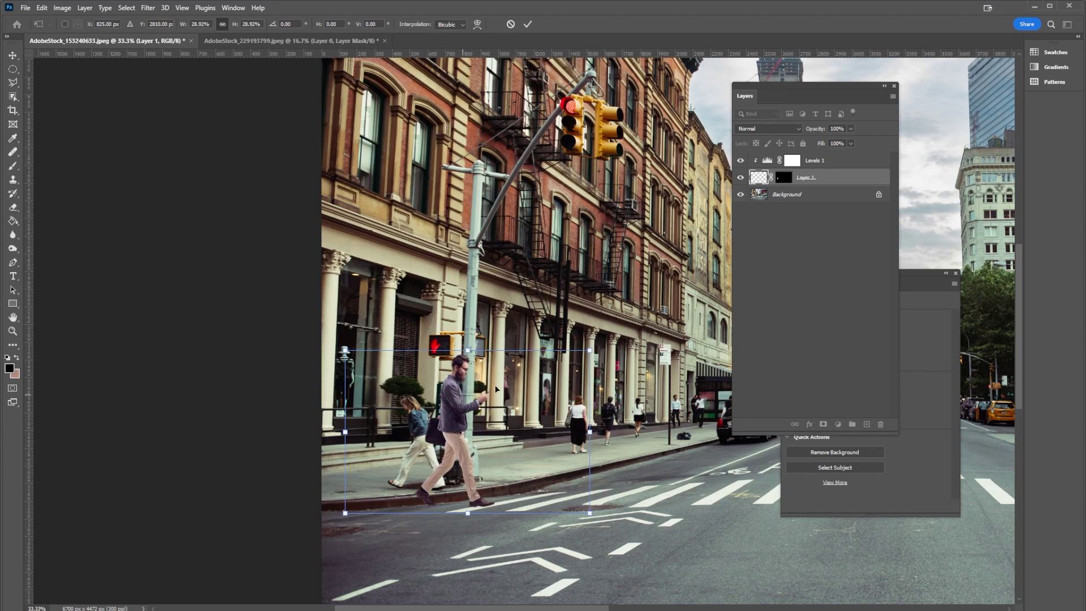
pyautogui.moveTo(590, 351); pyautogui.dragTo(549, 375)
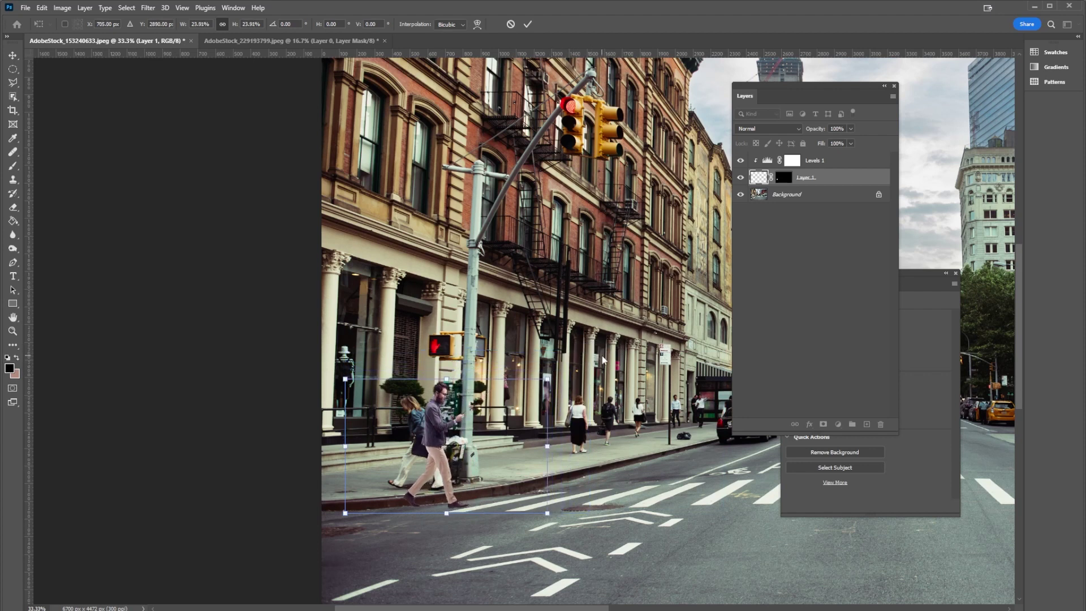
# - Move the resized man onto the crosswalk in the middle of the street and apply the transform
pyautogui.hotkey('ctrl', '+')
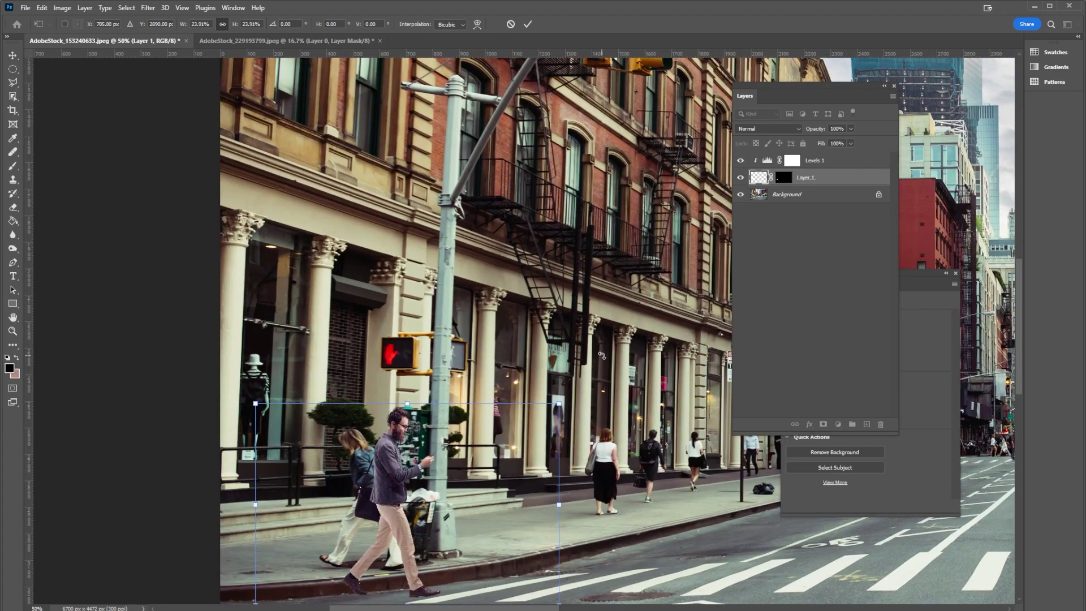
pyautogui.hotkey('ctrl', '-')
pyautogui.hotkey('ctrl', '-')
pyautogui.hotkey('ctrl', '-')
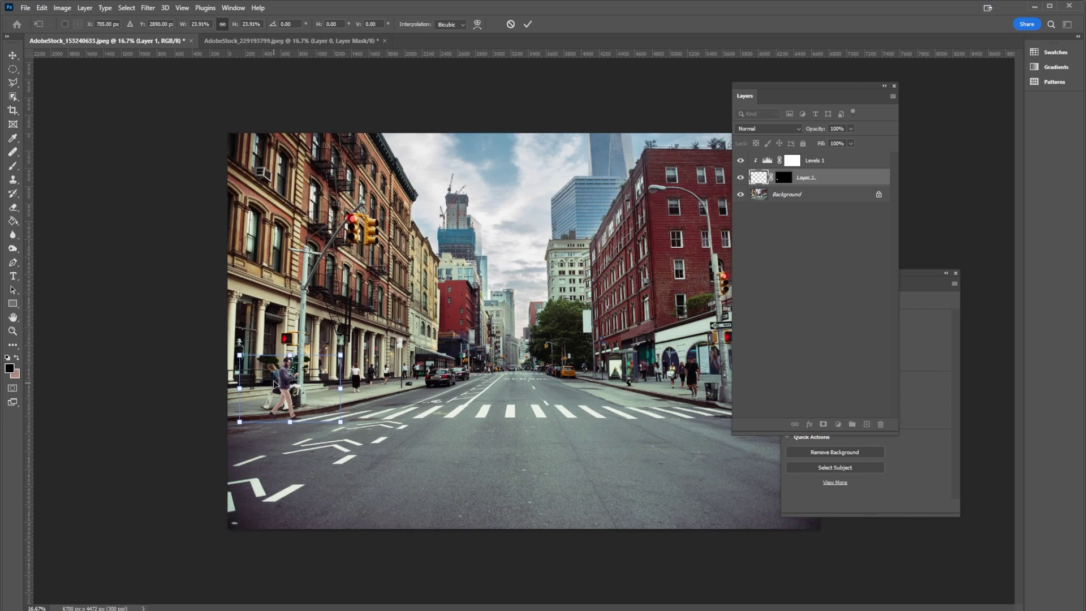
pyautogui.moveTo(286, 380); pyautogui.dragTo(503, 374)
pyautogui.press('Return')
pyautogui.press('e')
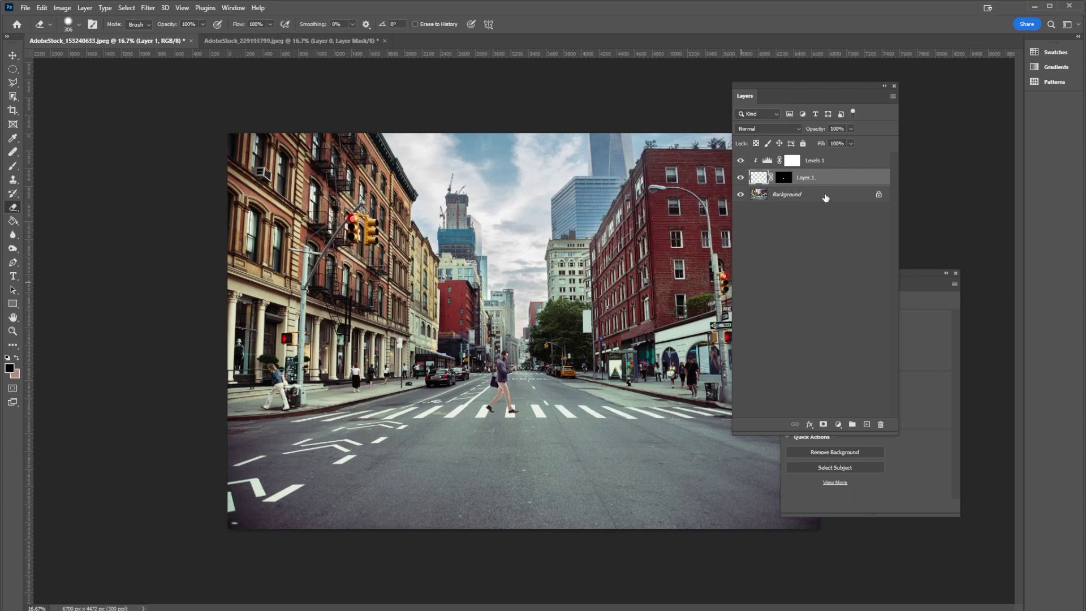
# - Rename the man's layer to "man" and duplicate it as "man copy" in the same document
pyautogui.doubleClick(809, 180)
pyautogui.write('man')
pyautogui.press('Return')
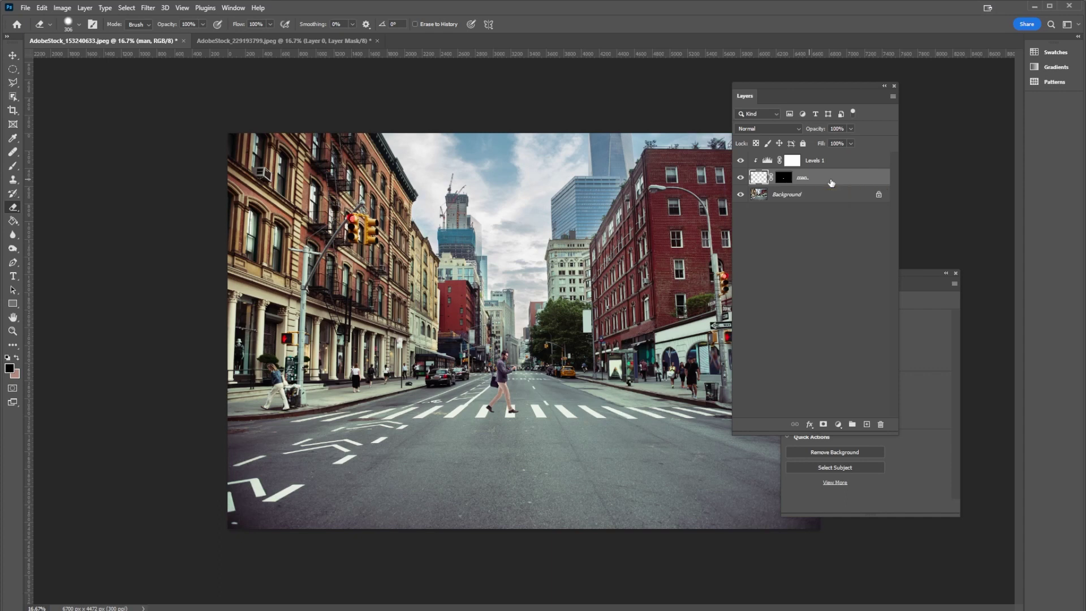
pyautogui.rightClick(831, 182)
pyautogui.click(882, 209)
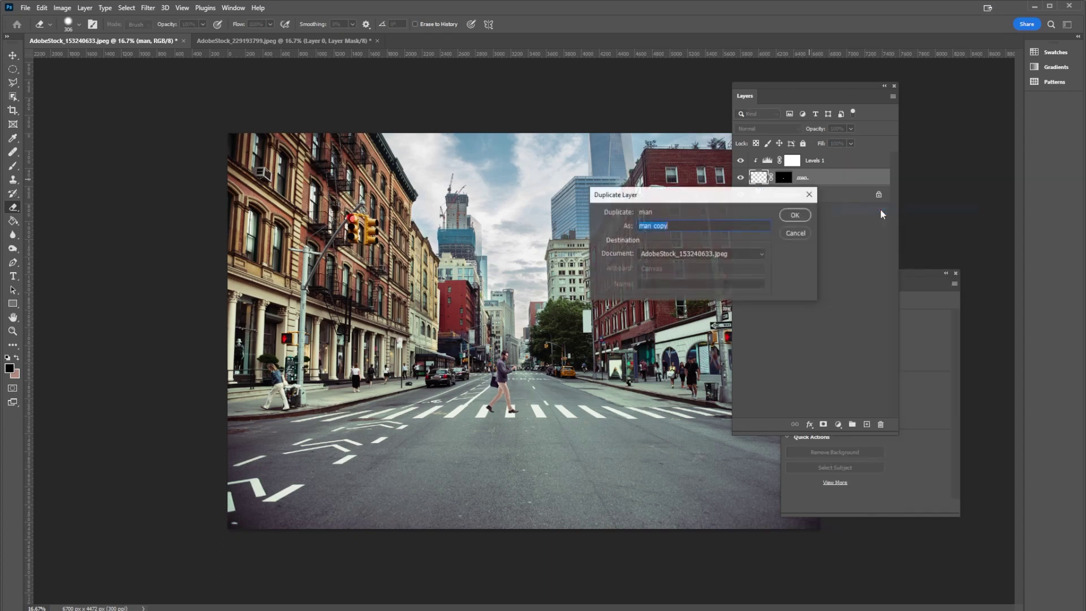
pyautogui.click(794, 216)
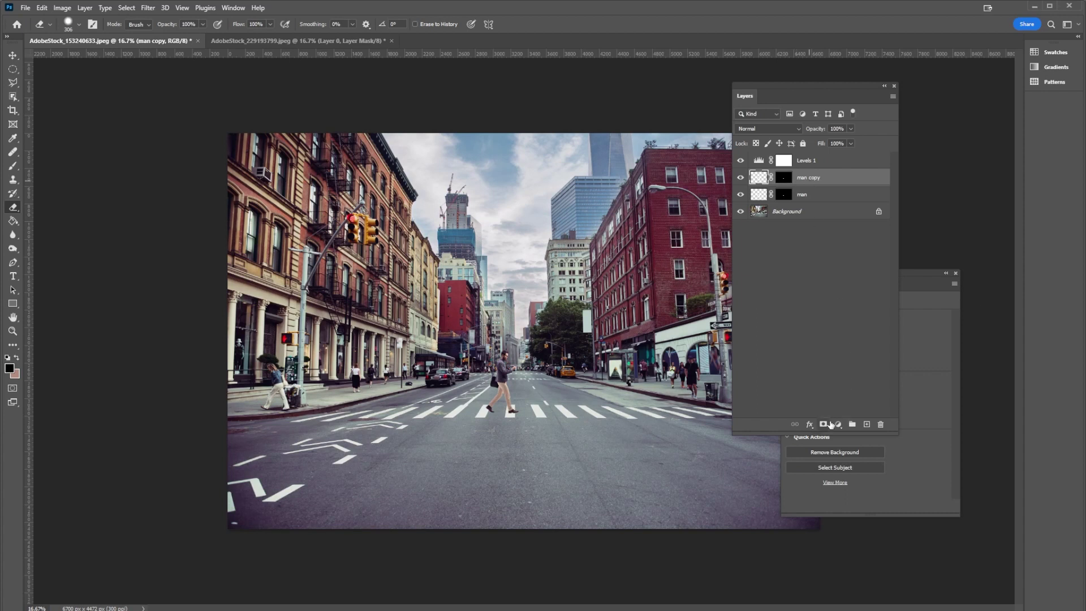
# - Apply a black Color Overlay at 100% opacity in Normal mode to the man copy layer
pyautogui.click(809, 424)
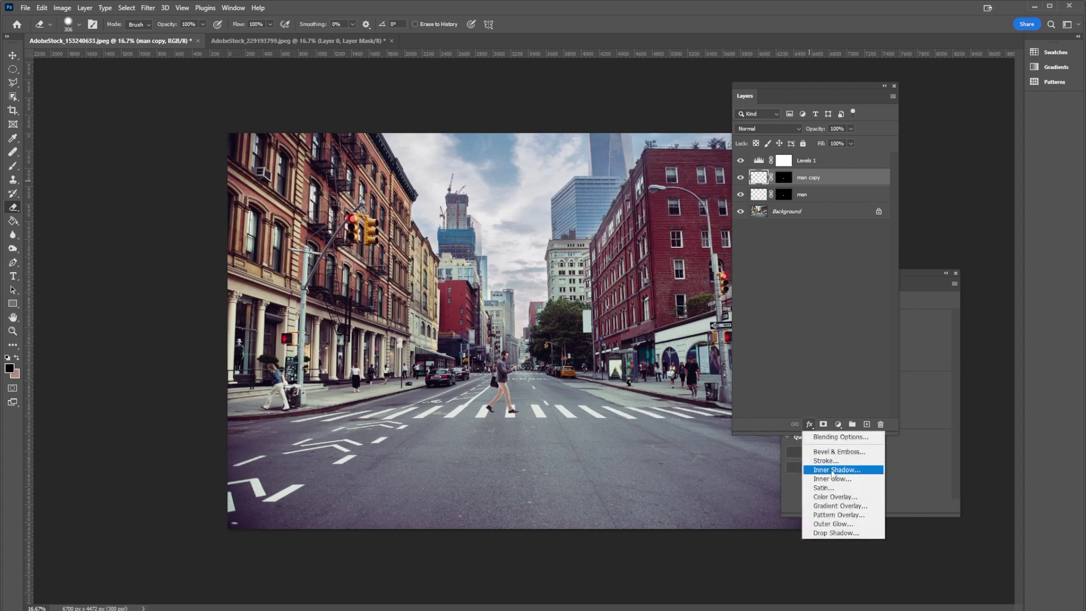
pyautogui.click(837, 497)
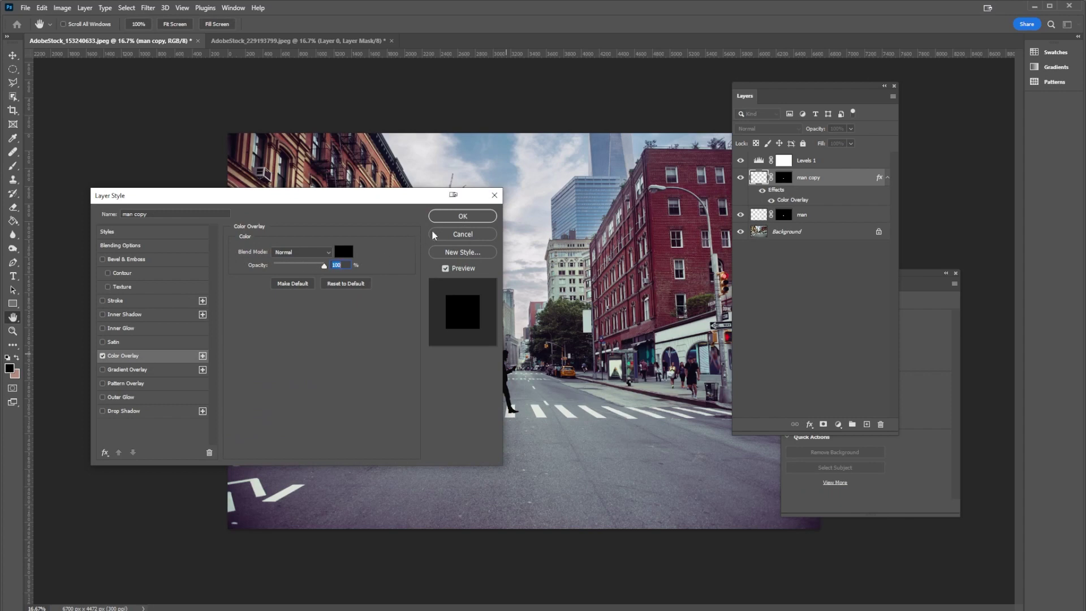
pyautogui.click(461, 215)
pyautogui.press('e')
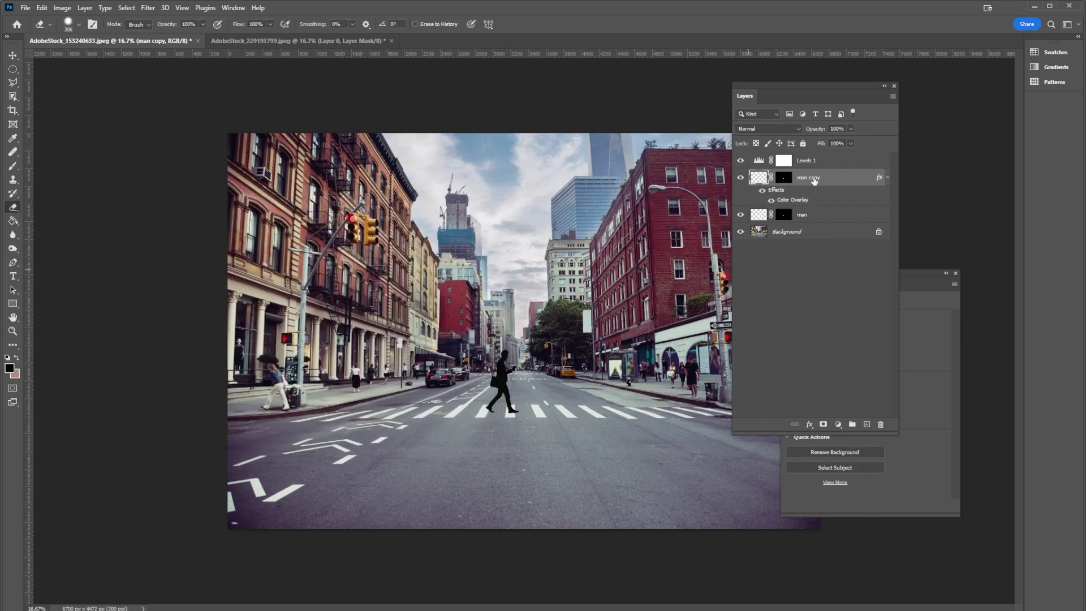
# - Move the man copy layer below the man layer and convert it to a smart object
pyautogui.moveTo(813, 182); pyautogui.dragTo(812, 222)
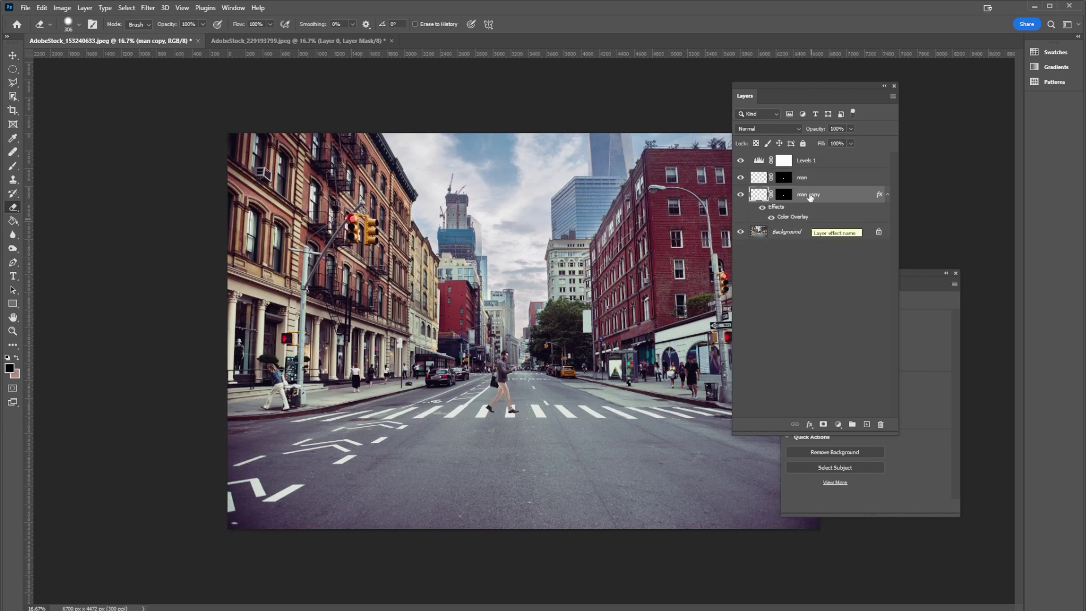
pyautogui.rightClick(824, 198)
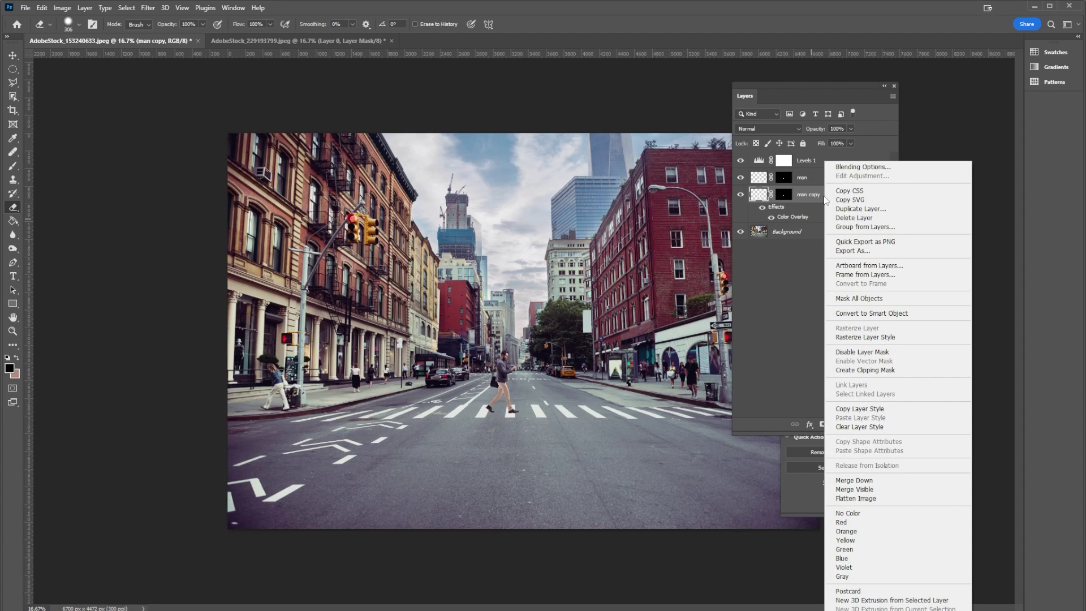
pyautogui.click(881, 313)
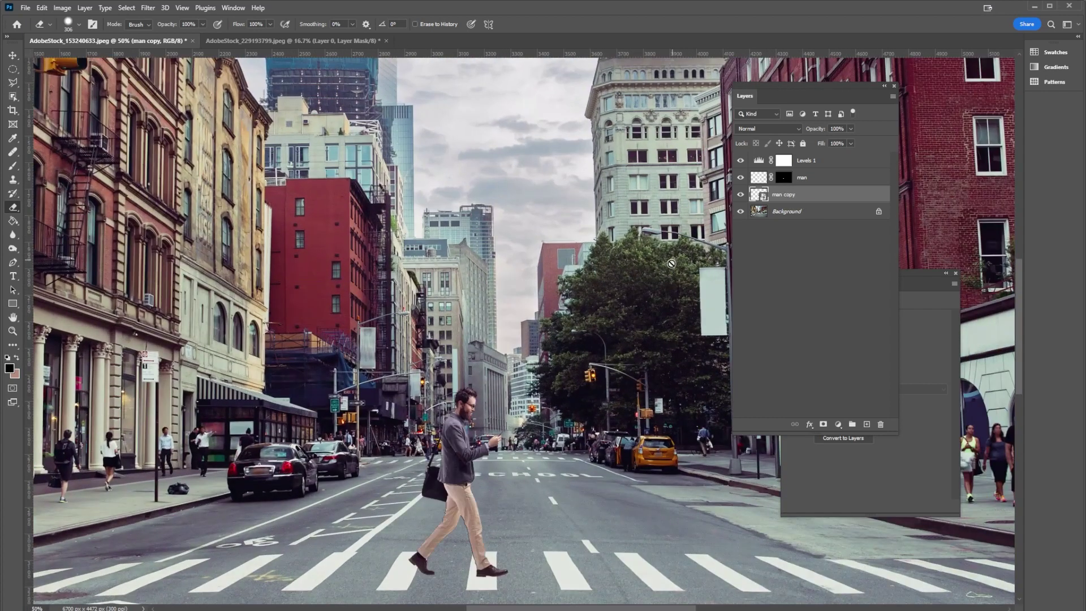
# - Free-transform the man copy layer, squashing it to about 24% height as a flat shadow on the road behind the man's legs
pyautogui.scroll(-1, 597, 324)
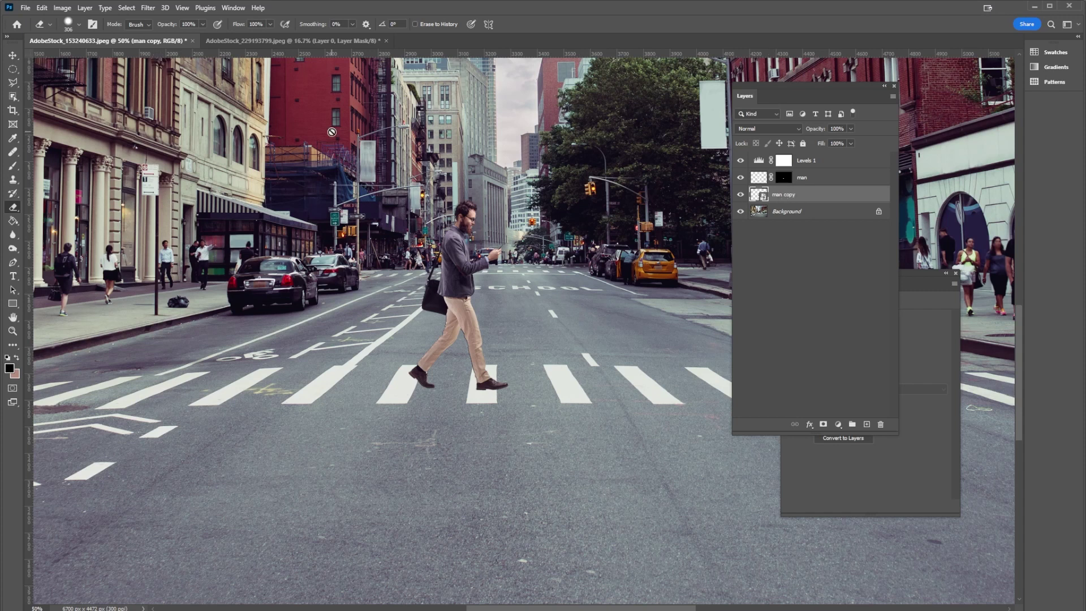
pyautogui.hotkey('ctrl', 't')
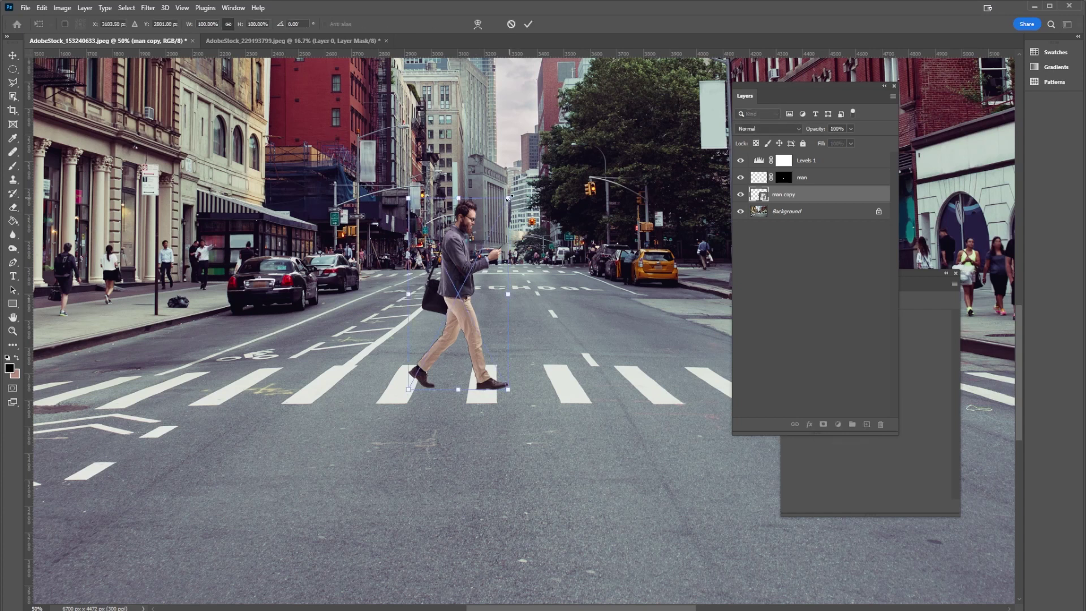
pyautogui.moveTo(508, 198); pyautogui.dragTo(532, 199)
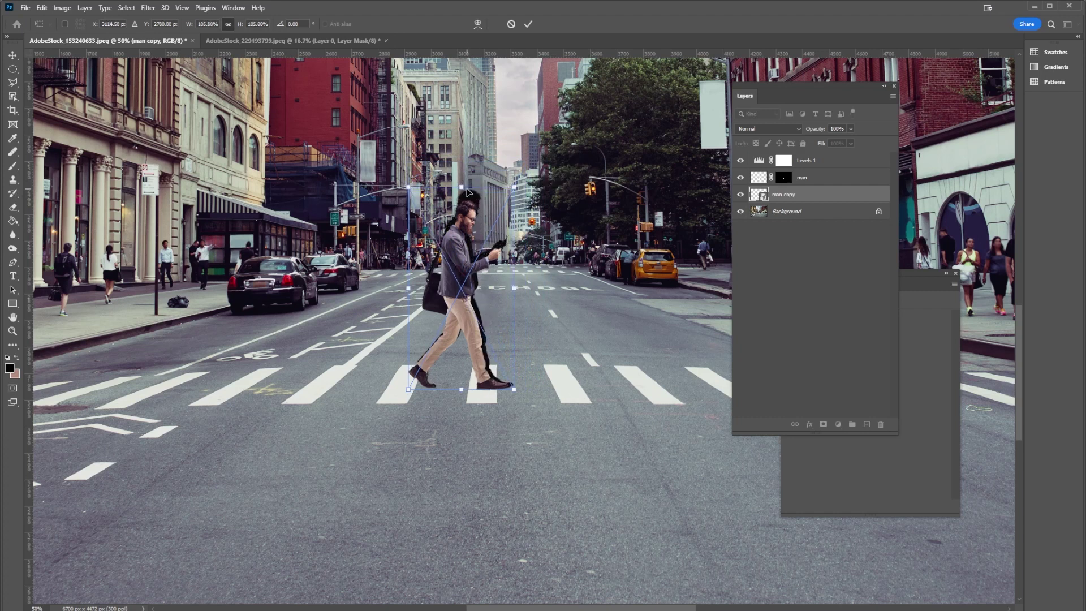
pyautogui.moveTo(461, 186); pyautogui.dragTo(524, 342)
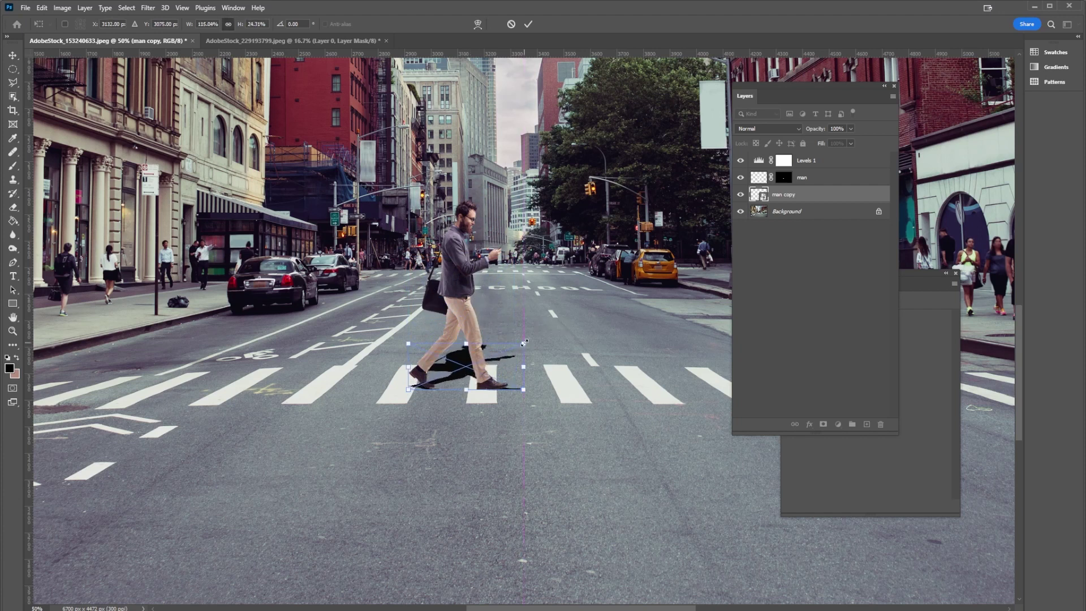
# - Fit the flattened shadow to the man's feet at about 99.7% width and 22.1% height, and apply the transform
pyautogui.moveTo(467, 373); pyautogui.dragTo(457, 345)
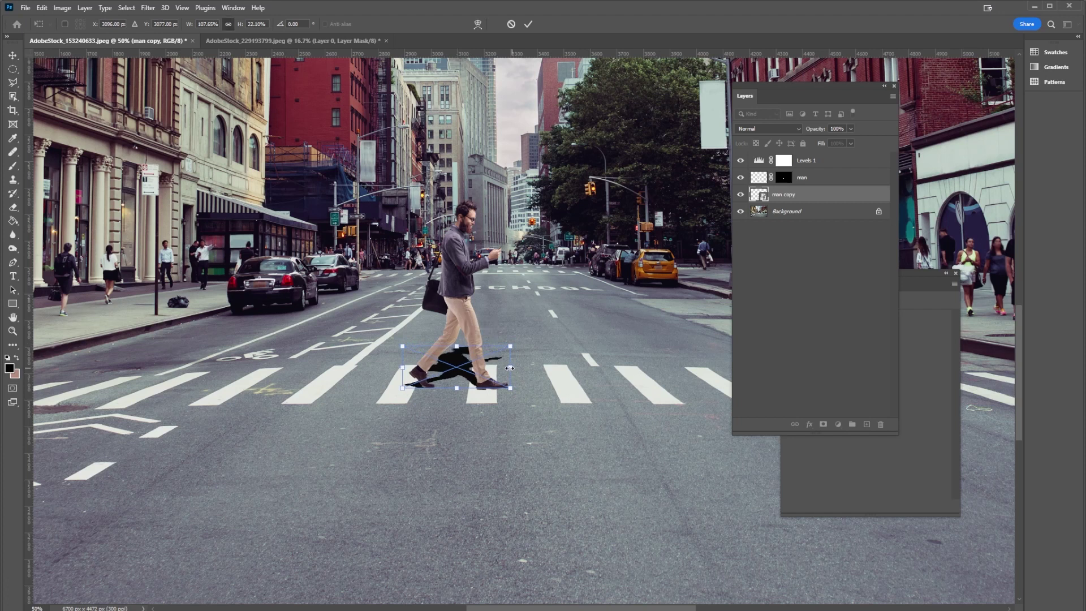
pyautogui.moveTo(510, 368); pyautogui.dragTo(507, 368)
pyautogui.moveTo(407, 371); pyautogui.dragTo(415, 372)
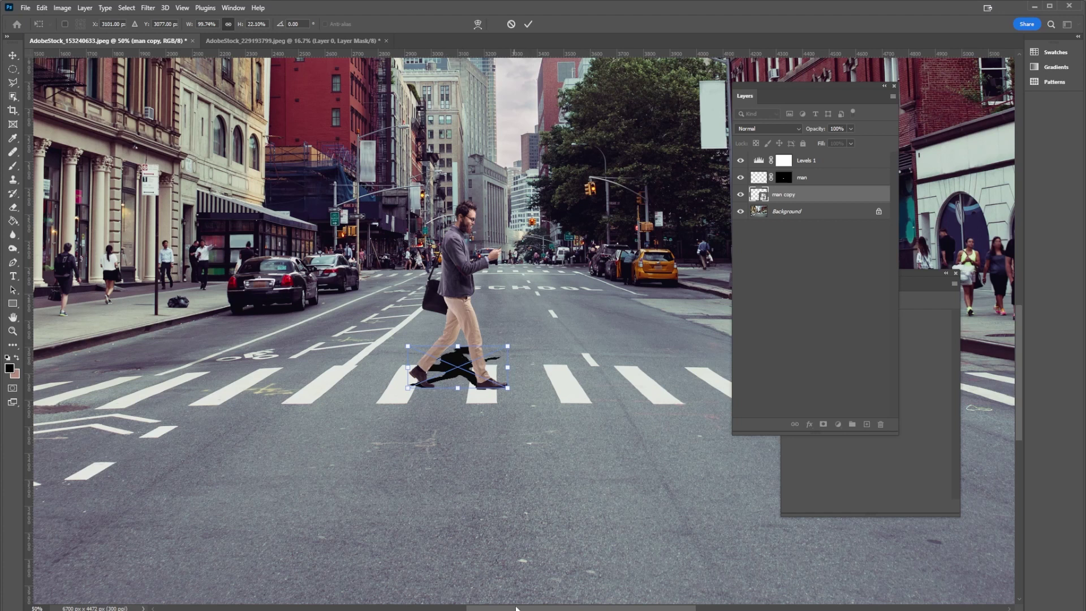
pyautogui.moveTo(515, 608); pyautogui.dragTo(425, 608)
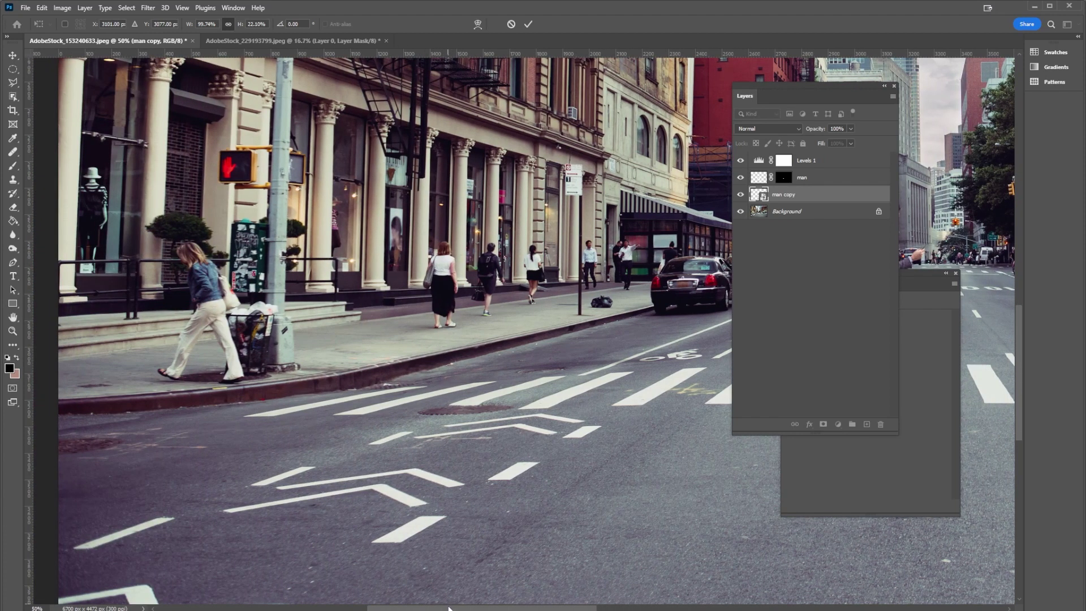
pyautogui.moveTo(448, 608); pyautogui.dragTo(544, 608)
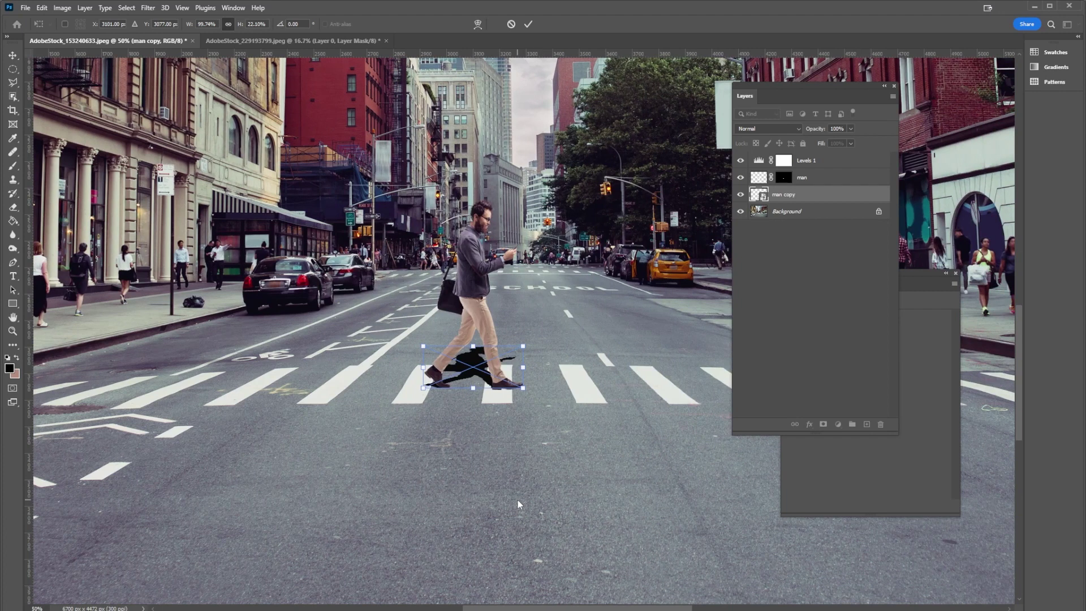
pyautogui.press('Return')
pyautogui.press('e')
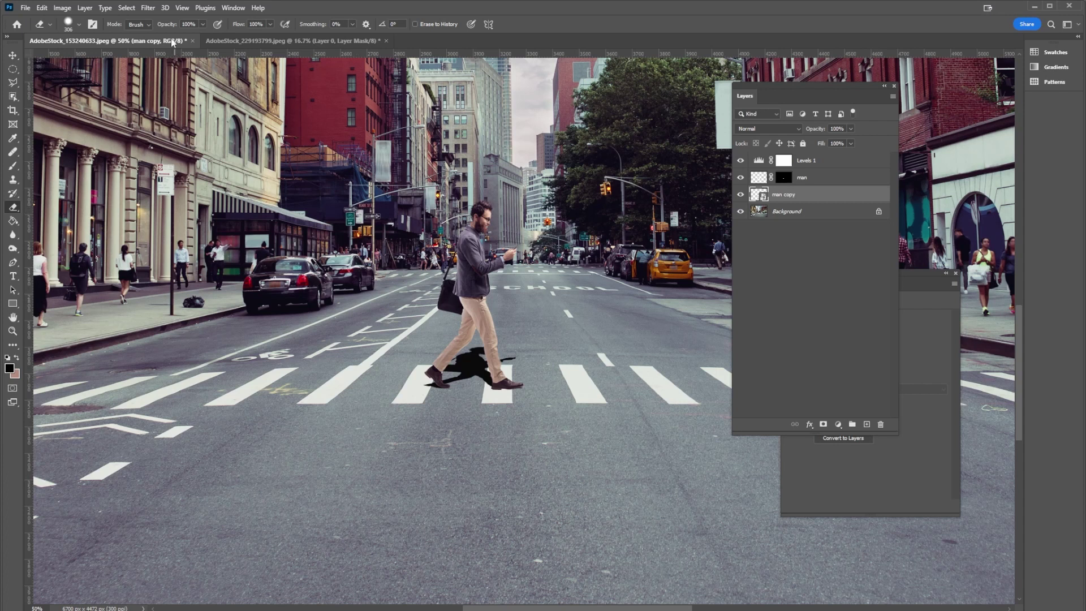
# - Apply a Gaussian Blur with a radius of 19.4 pixels to the man copy shadow layer
pyautogui.click(147, 9)
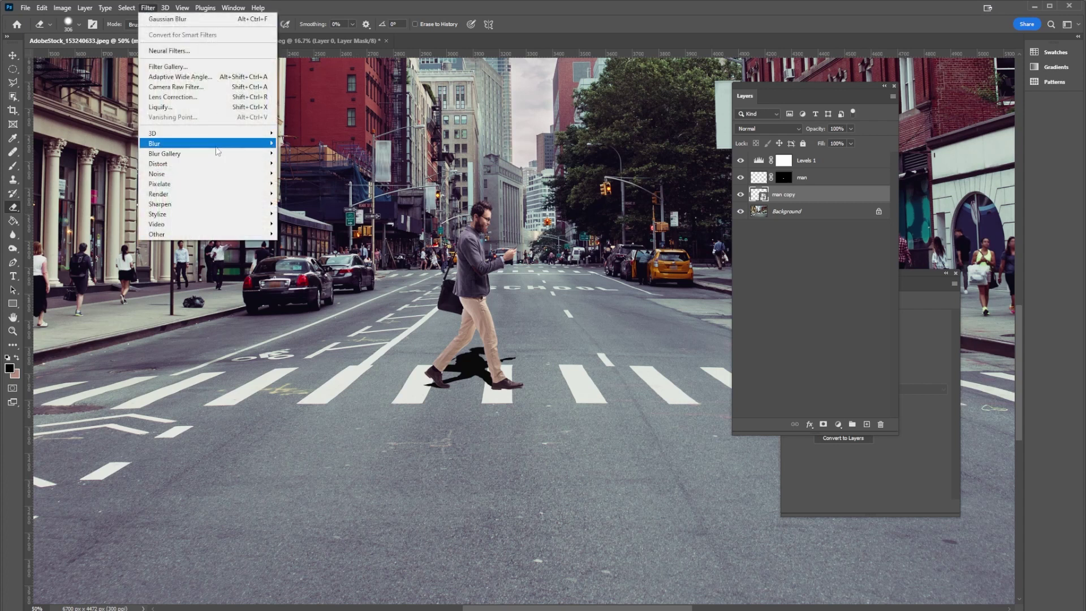
pyautogui.moveTo(217, 144)
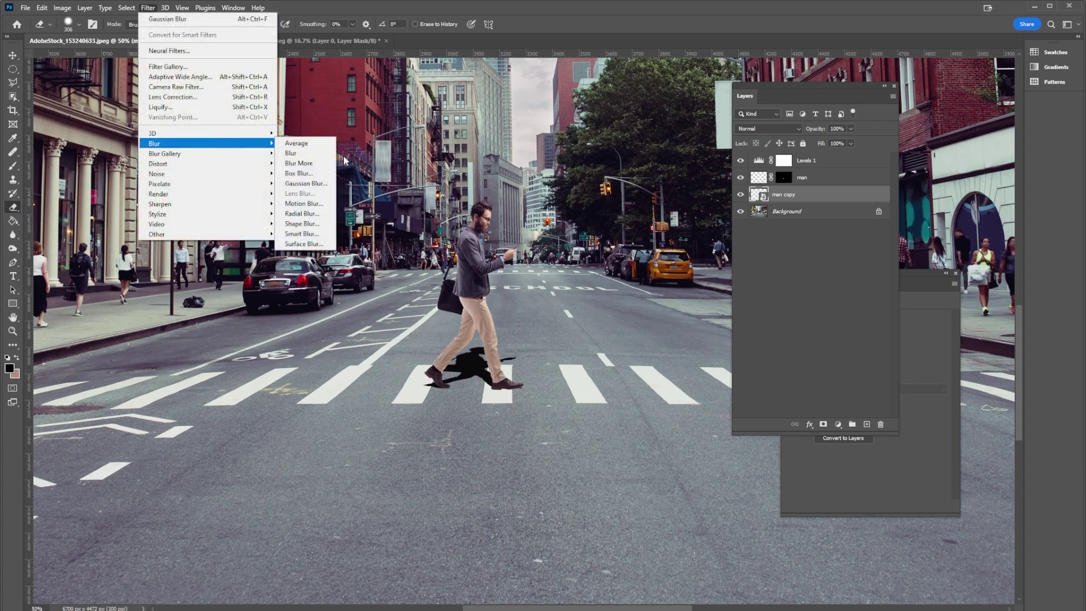
pyautogui.click(306, 183)
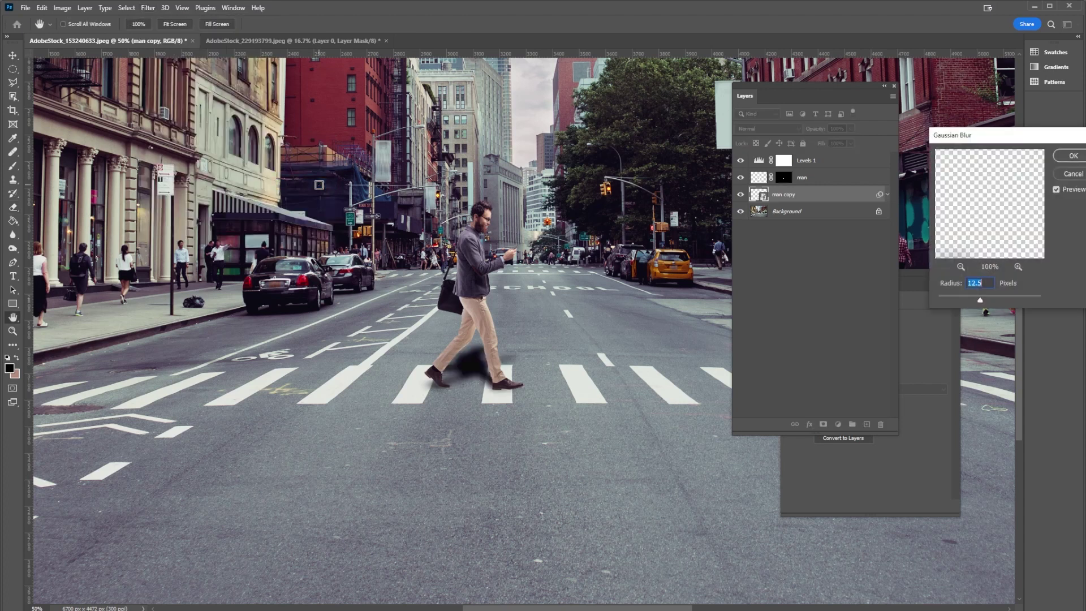
pyautogui.moveTo(939, 197); pyautogui.dragTo(630, 216)
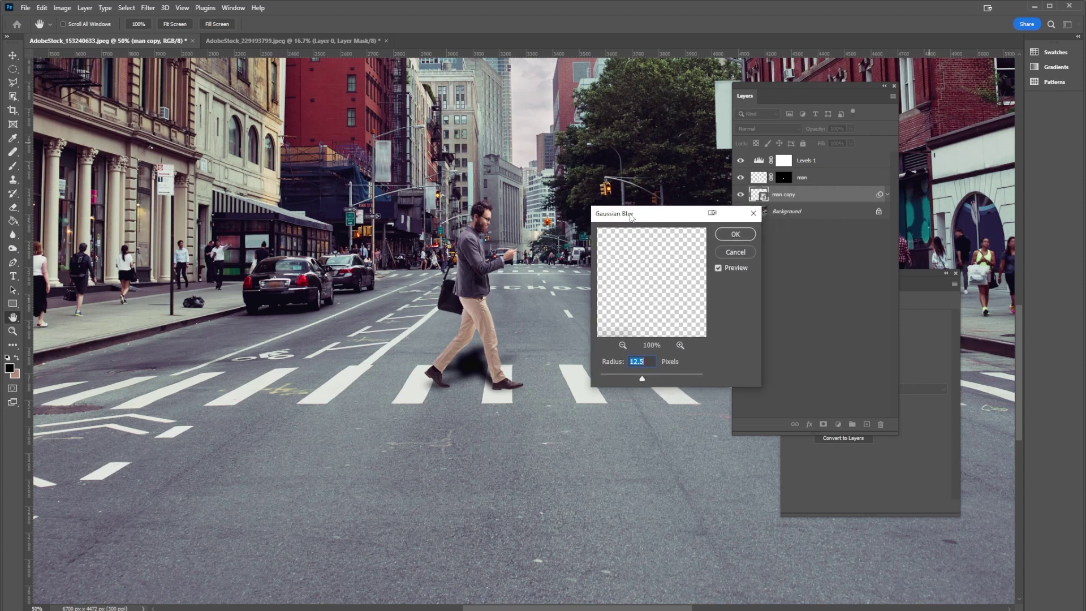
pyautogui.moveTo(642, 379); pyautogui.dragTo(646, 382)
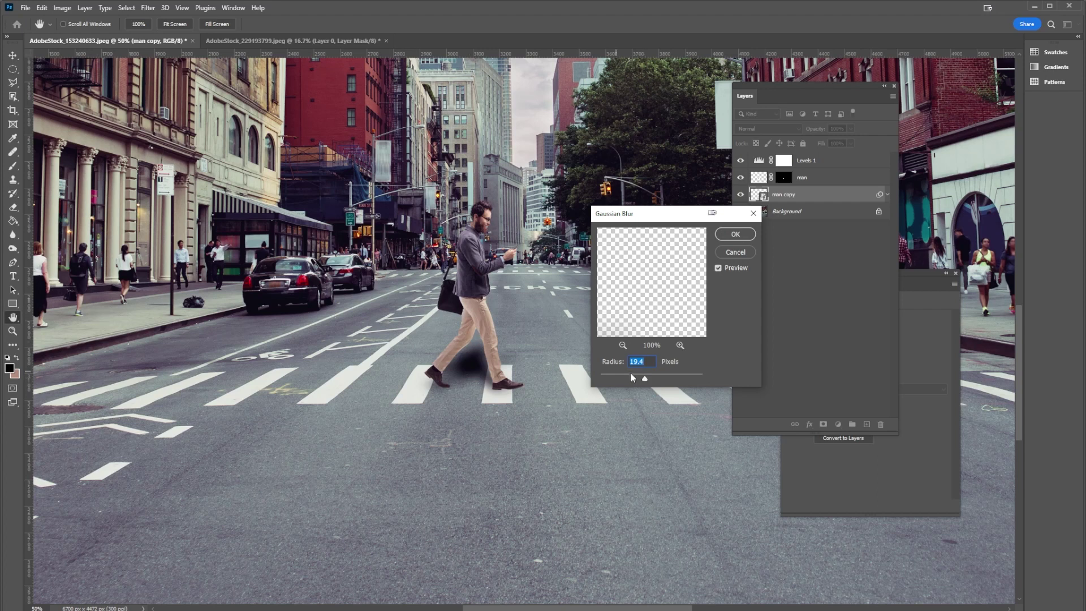
pyautogui.moveTo(645, 379); pyautogui.dragTo(645, 375)
pyautogui.click(735, 234)
pyautogui.press('e')
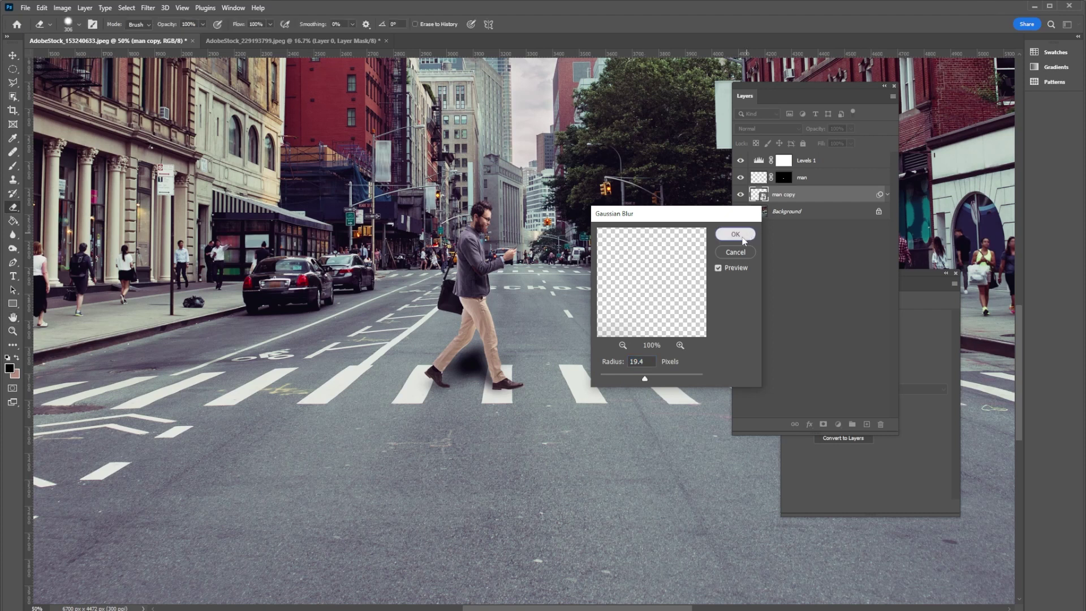
# - Rename the man copy layer to "shadow one" and set its opacity to 68%
pyautogui.doubleClick(787, 196)
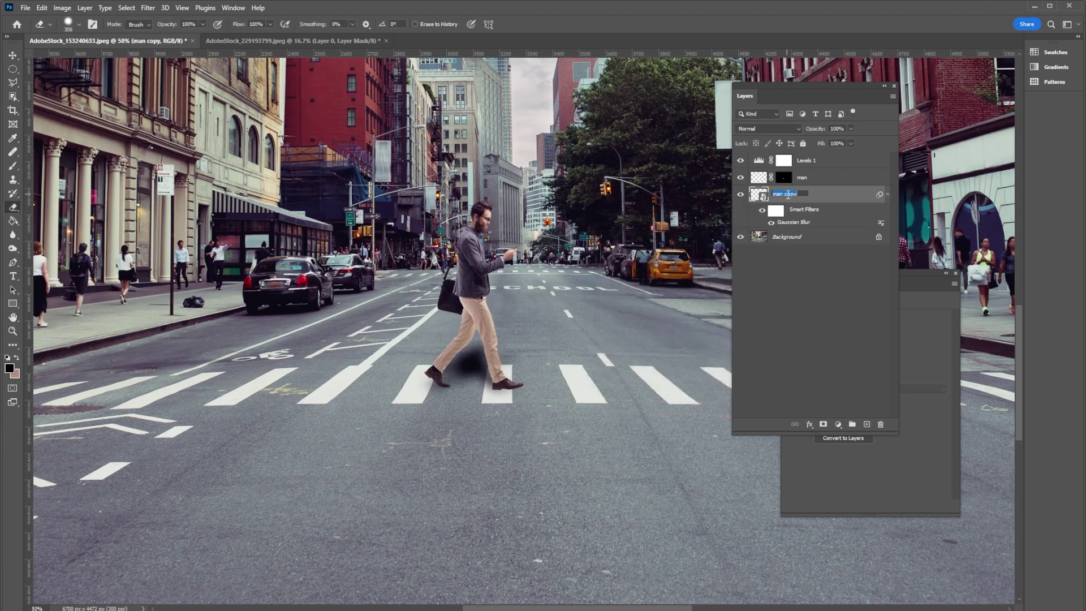
pyautogui.write('shadow one')
pyautogui.press('Return')
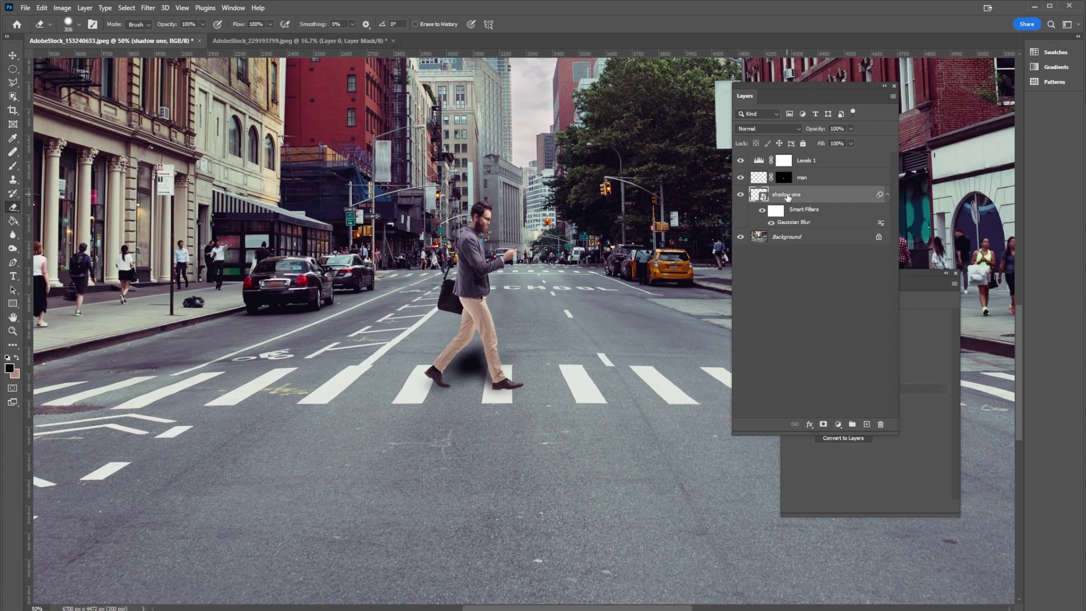
pyautogui.click(850, 129)
pyautogui.click(836, 141)
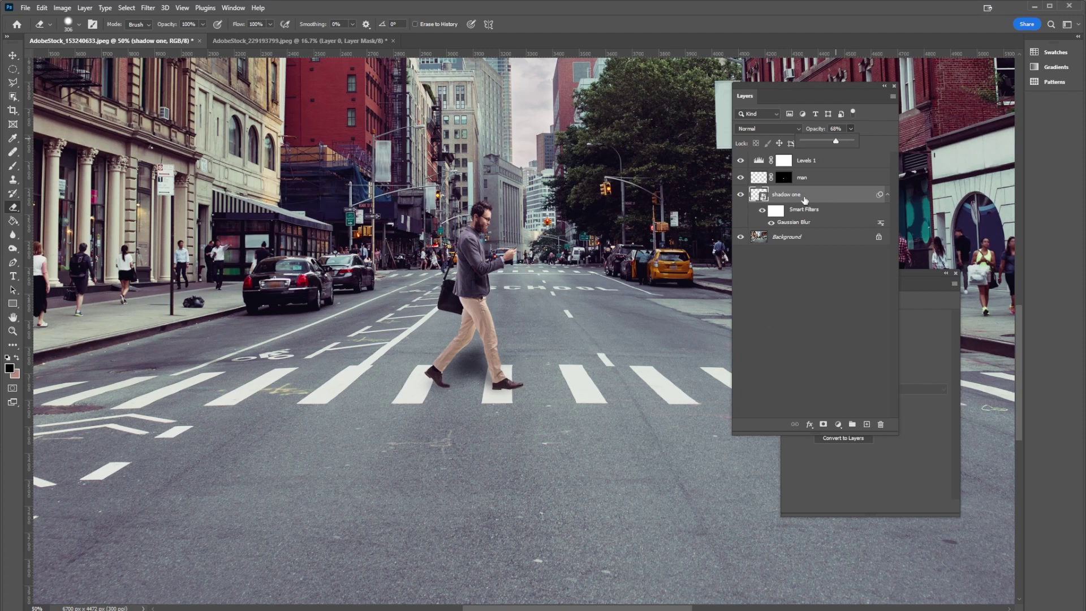
pyautogui.click(800, 283)
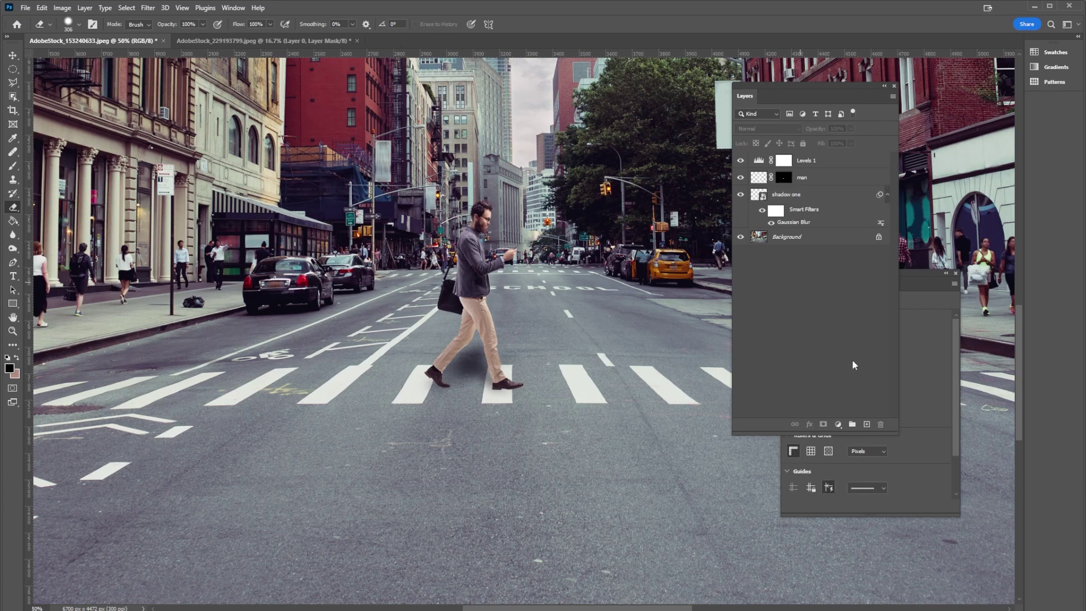
# - Create a new layer named "shadow two" and place it directly below the man layer
pyautogui.click(867, 423)
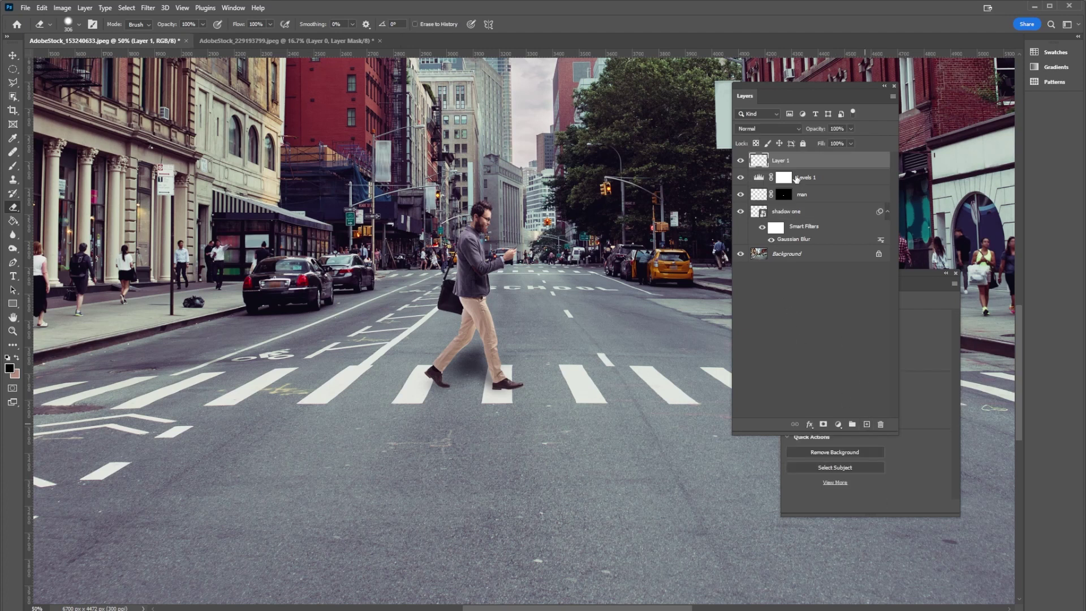
pyautogui.doubleClick(784, 163)
pyautogui.write('shadow two')
pyautogui.press('Return')
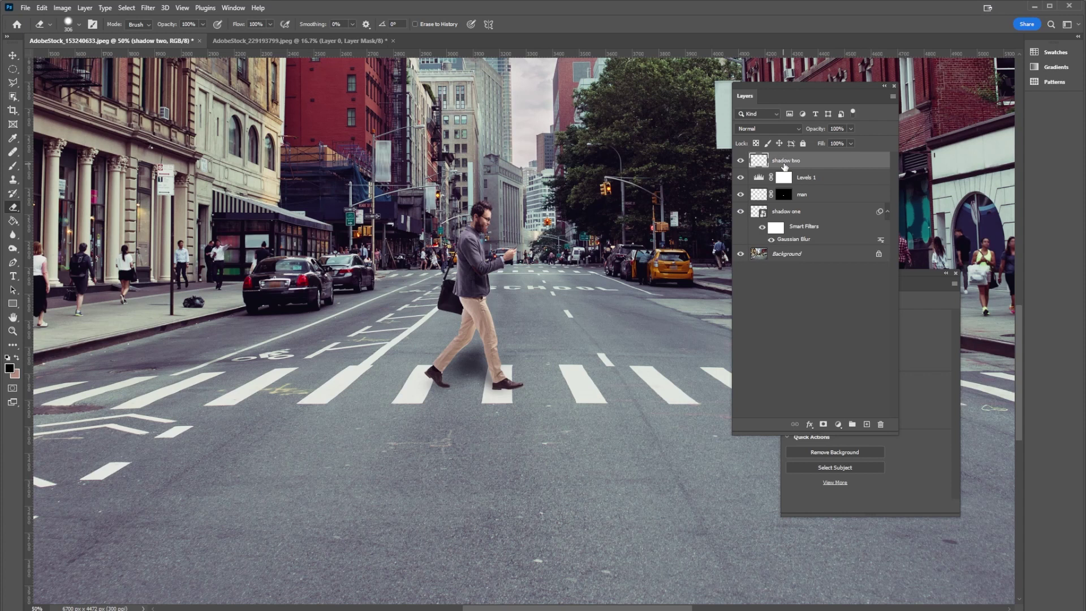
pyautogui.moveTo(789, 163); pyautogui.dragTo(787, 201)
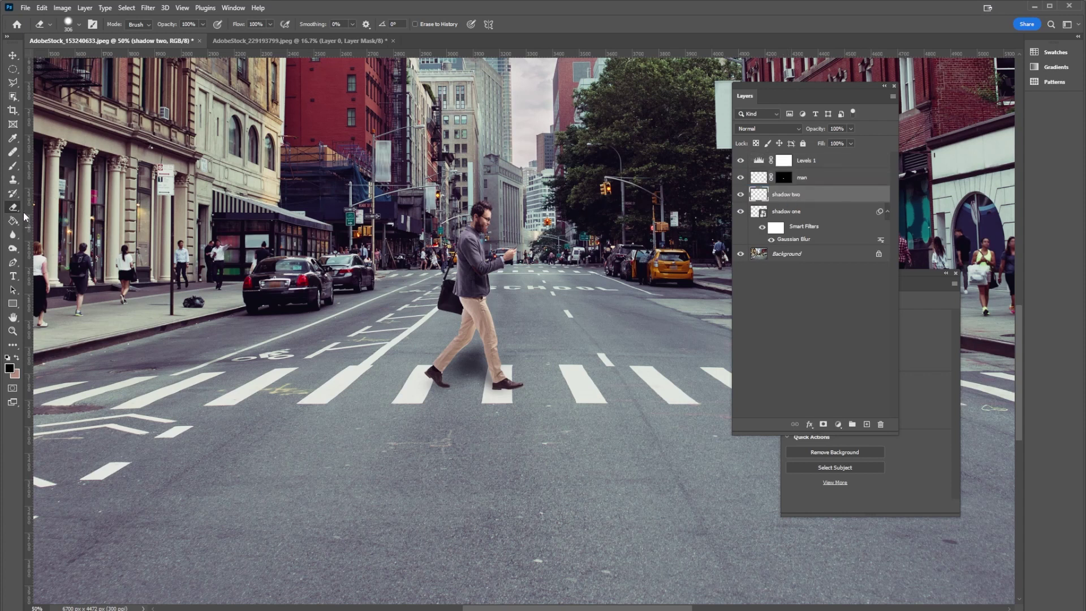
# - Paint a soft black shadow around the man's feet on the shadow two layer and set its opacity to 63%
pyautogui.click(14, 166)
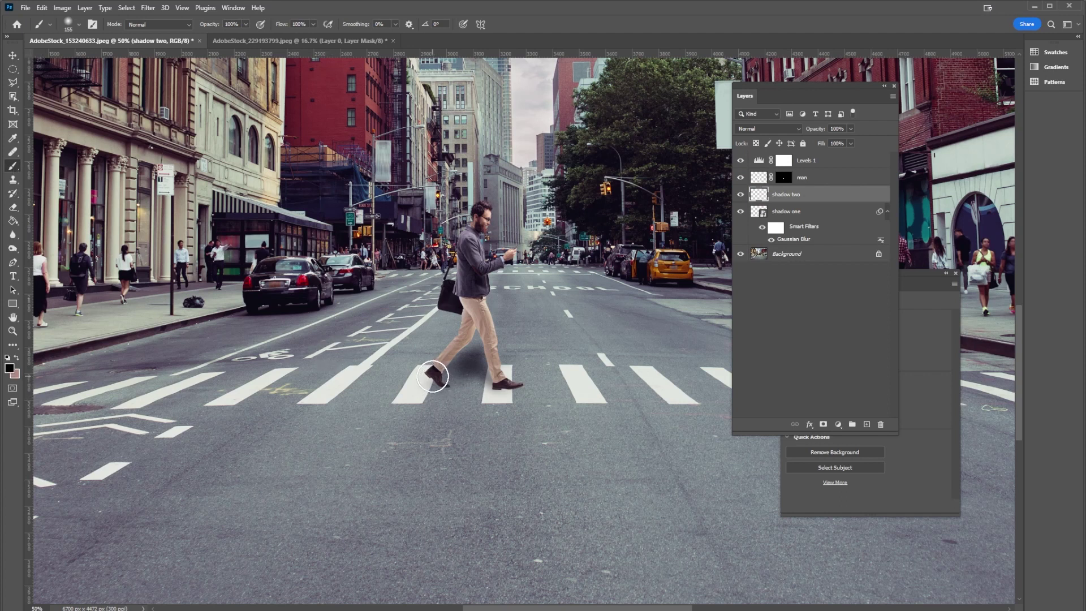
pyautogui.moveTo(437, 378)
pyautogui.mouseDown()
pyautogui.moveTo(511, 380)
pyautogui.moveTo(452, 381)
pyautogui.moveTo(478, 377)
pyautogui.mouseUp()
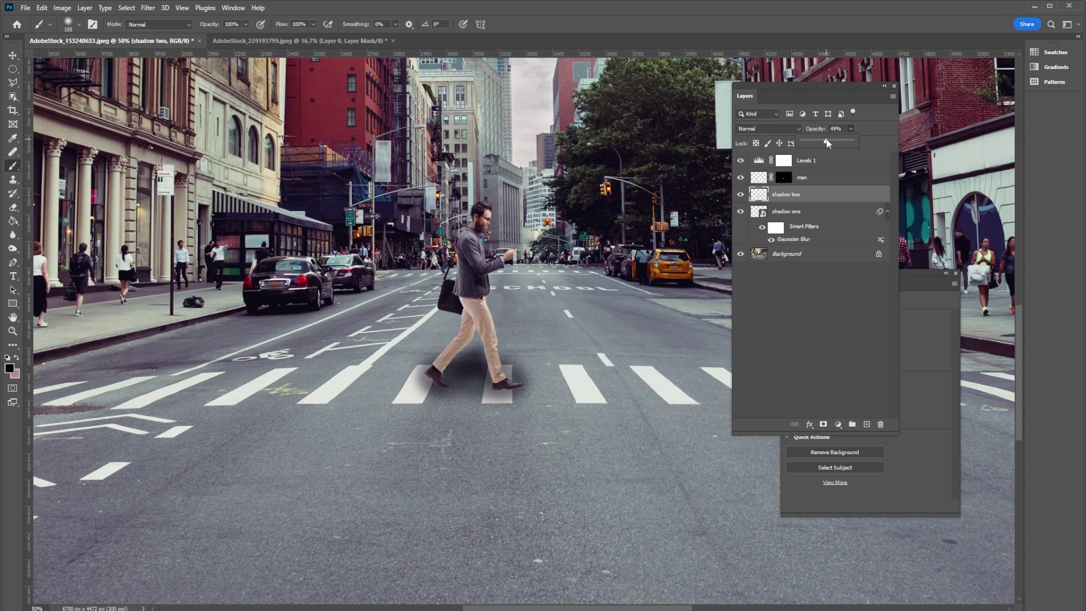
pyautogui.moveTo(826, 142); pyautogui.dragTo(875, 136)
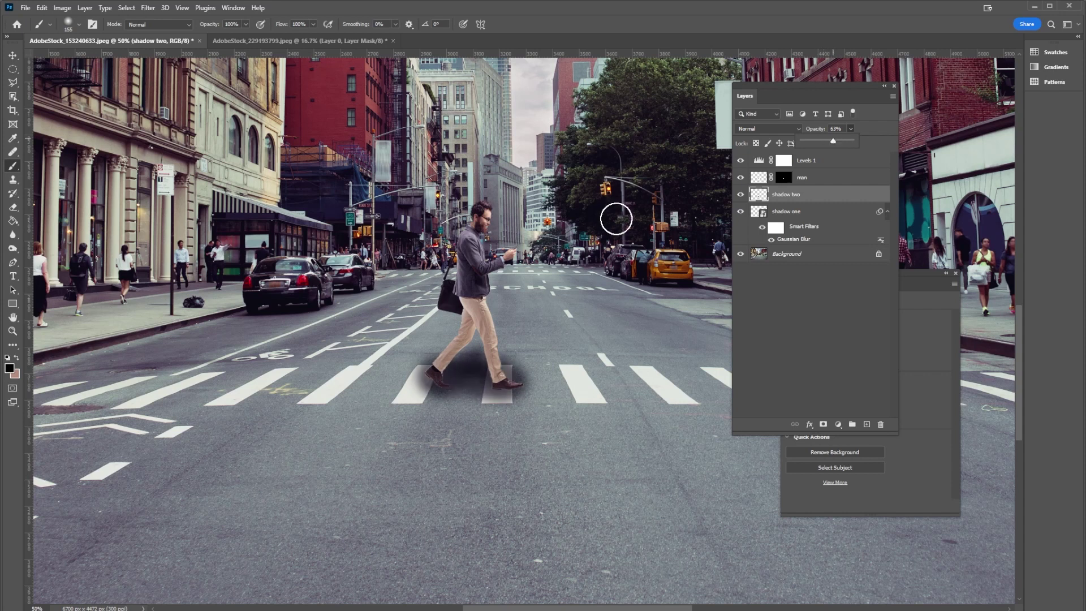
pyautogui.click(762, 310)
pyautogui.click(762, 310)
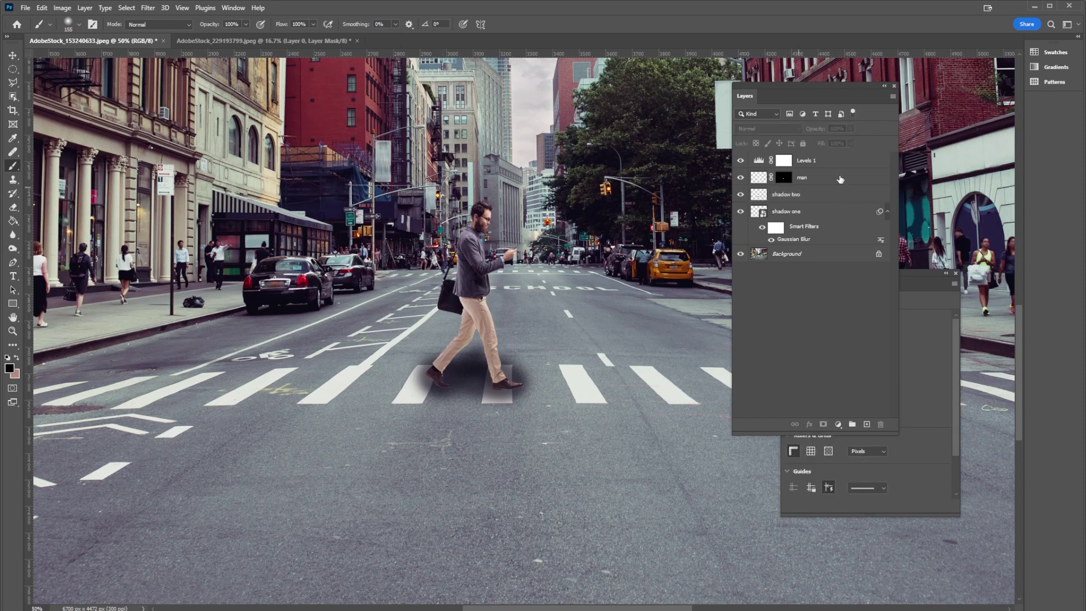
# - Erase excess shadow near the man's rear foot on the shadow two layer with a 105 px eraser
pyautogui.click(802, 197)
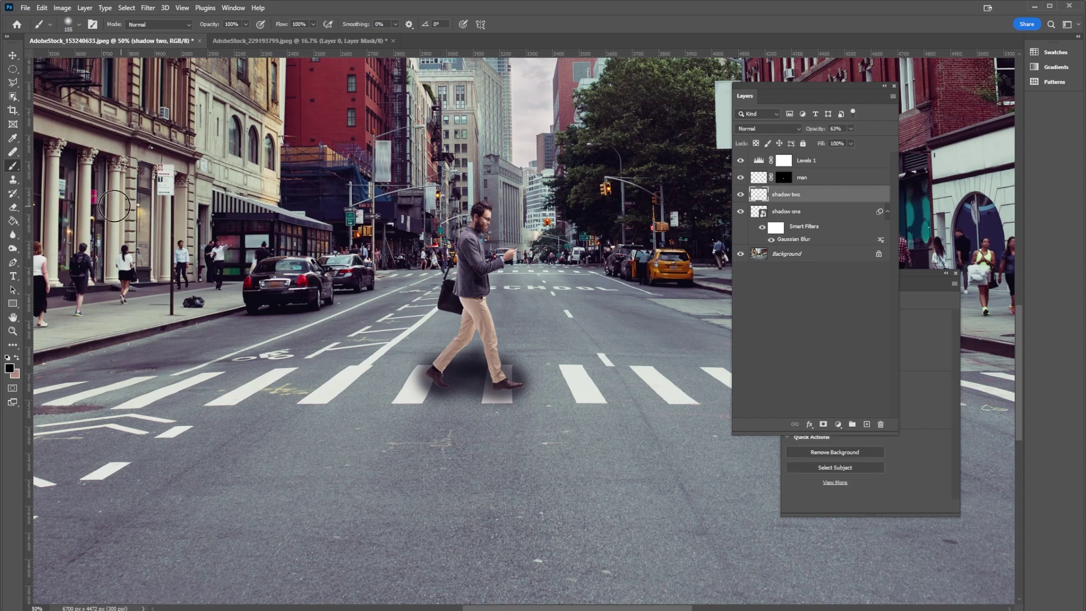
pyautogui.click(12, 208)
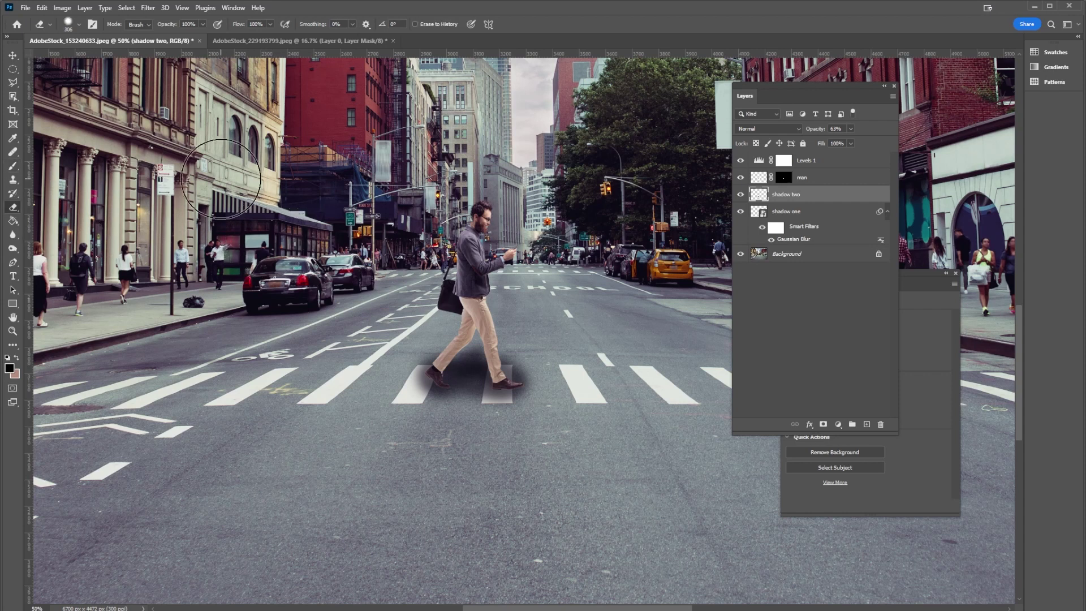
pyautogui.click(79, 26)
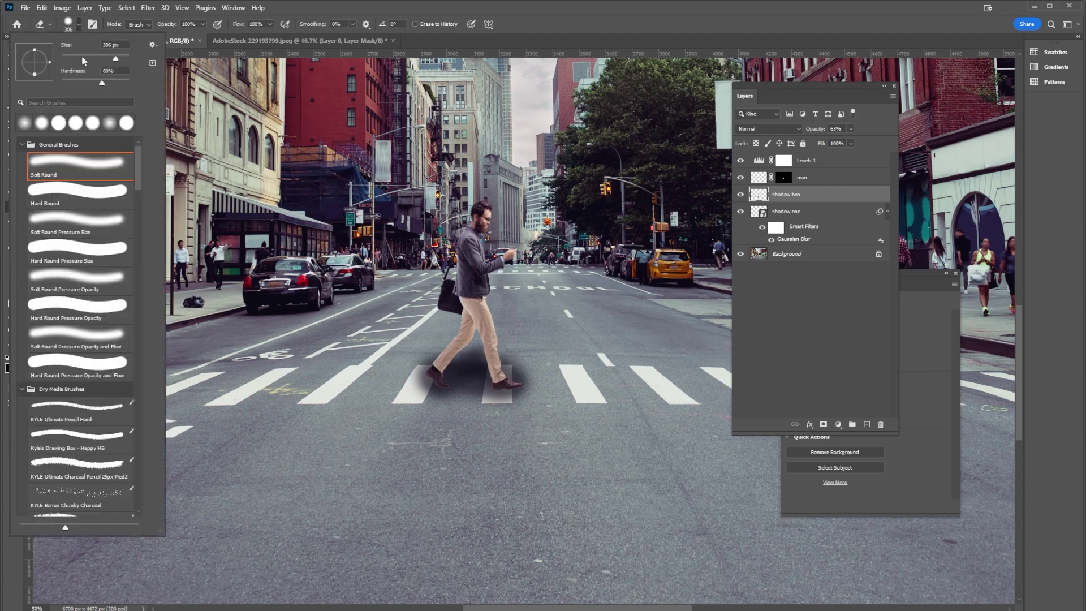
pyautogui.moveTo(110, 59); pyautogui.dragTo(97, 61)
pyautogui.moveTo(111, 85); pyautogui.dragTo(107, 86)
pyautogui.click(421, 392)
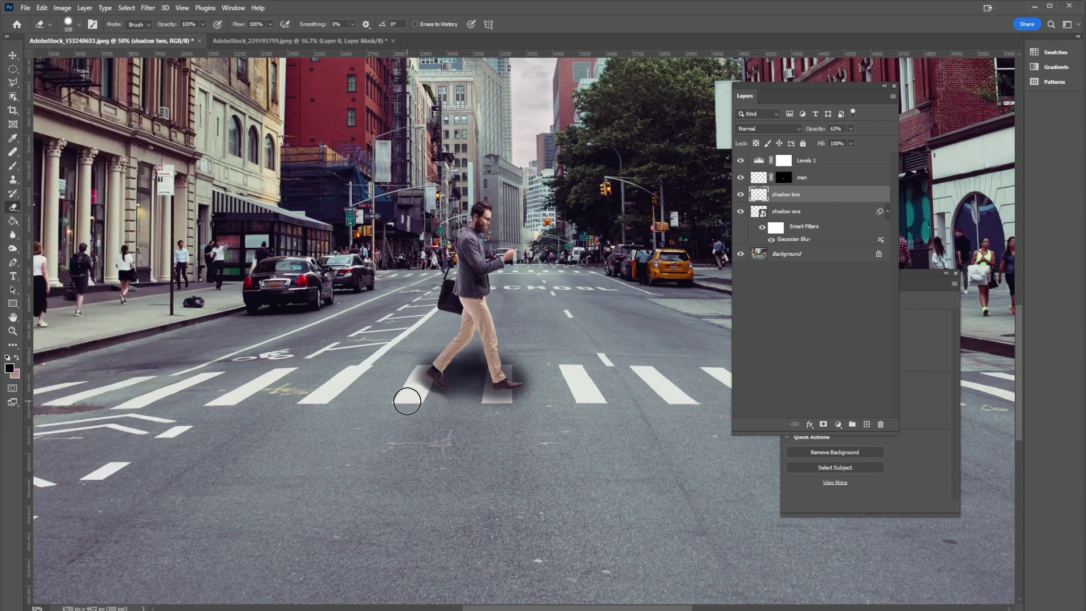
pyautogui.moveTo(407, 401)
pyautogui.mouseDown()
pyautogui.moveTo(477, 412)
pyautogui.moveTo(403, 390)
pyautogui.moveTo(421, 407)
pyautogui.mouseUp()
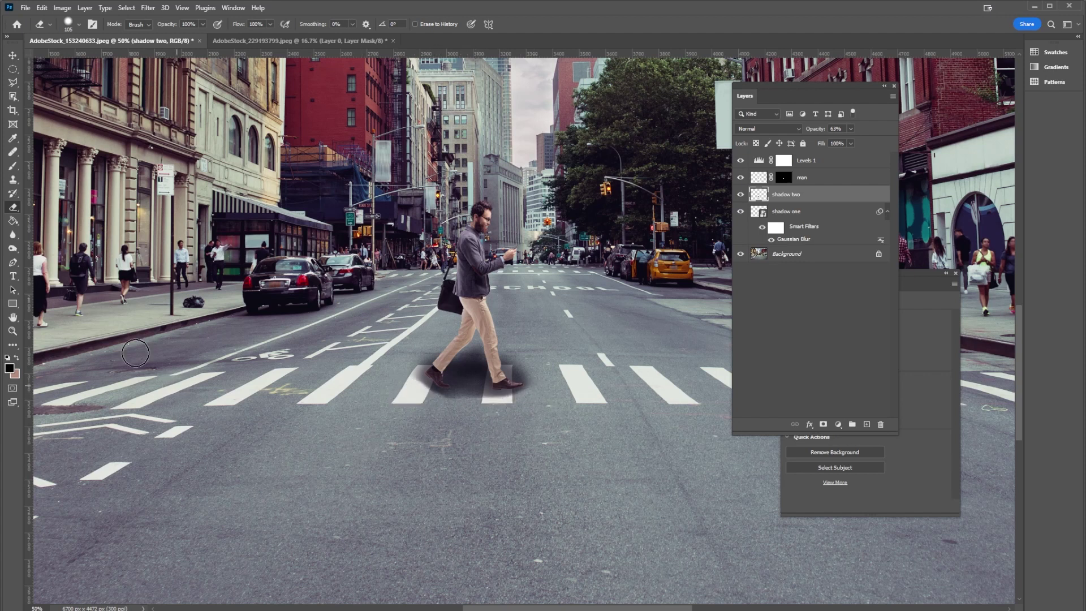
# - Soften the eraser to 22% hardness and erase more shadow on the crosswalk stripe beside the rear foot
pyautogui.click(77, 24)
pyautogui.moveTo(85, 80); pyautogui.dragTo(77, 84)
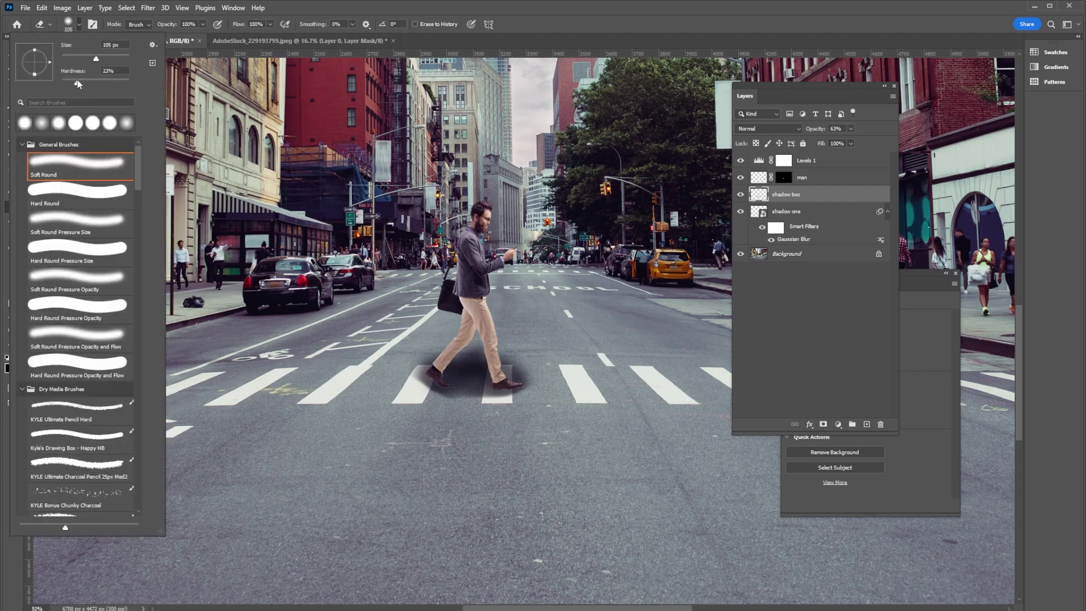
pyautogui.click(403, 386)
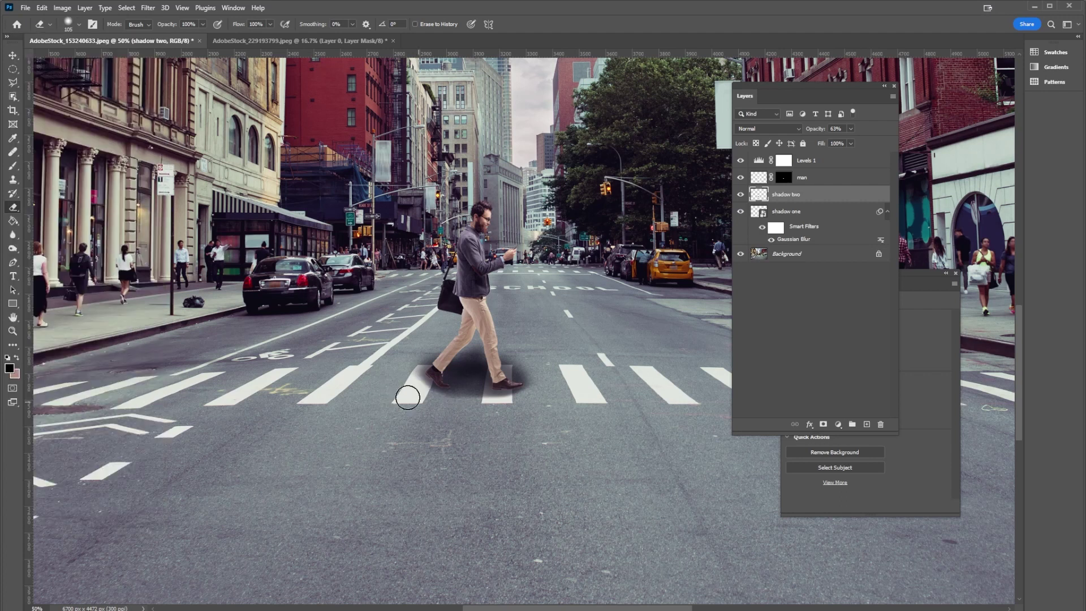
pyautogui.moveTo(407, 397)
pyautogui.mouseDown()
pyautogui.moveTo(424, 388)
pyautogui.moveTo(357, 382)
pyautogui.mouseUp()
# - Erase the outer edges of the shadow around the man's feet with a 306 px eraser at 0% hardness
pyautogui.click(79, 25)
pyautogui.moveTo(77, 85)
pyautogui.mouseDown()
pyautogui.moveTo(55, 83)
pyautogui.moveTo(117, 60)
pyautogui.mouseUp()
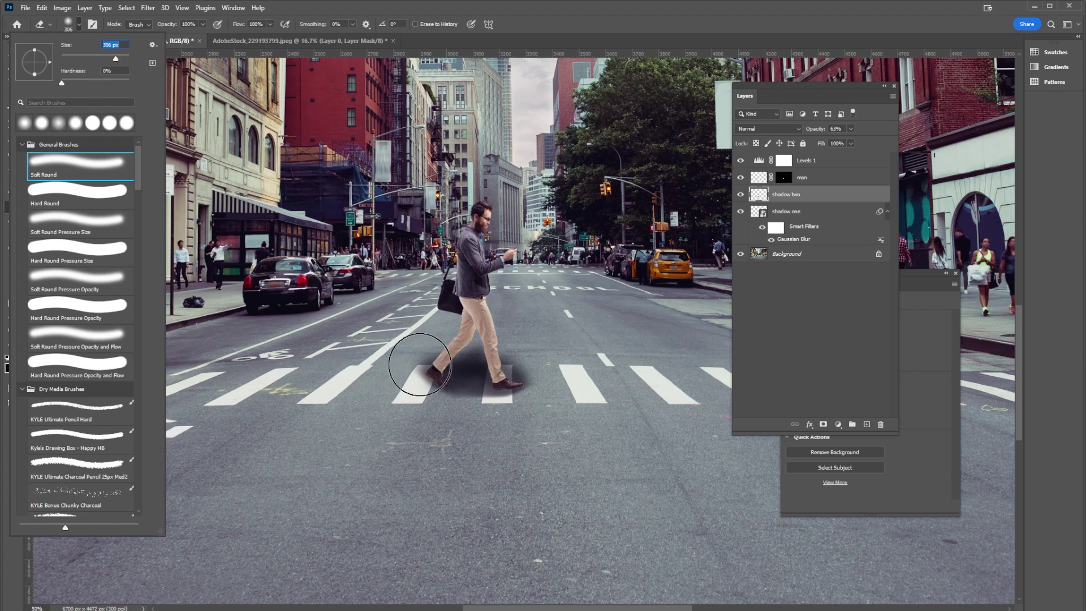
pyautogui.click(383, 398)
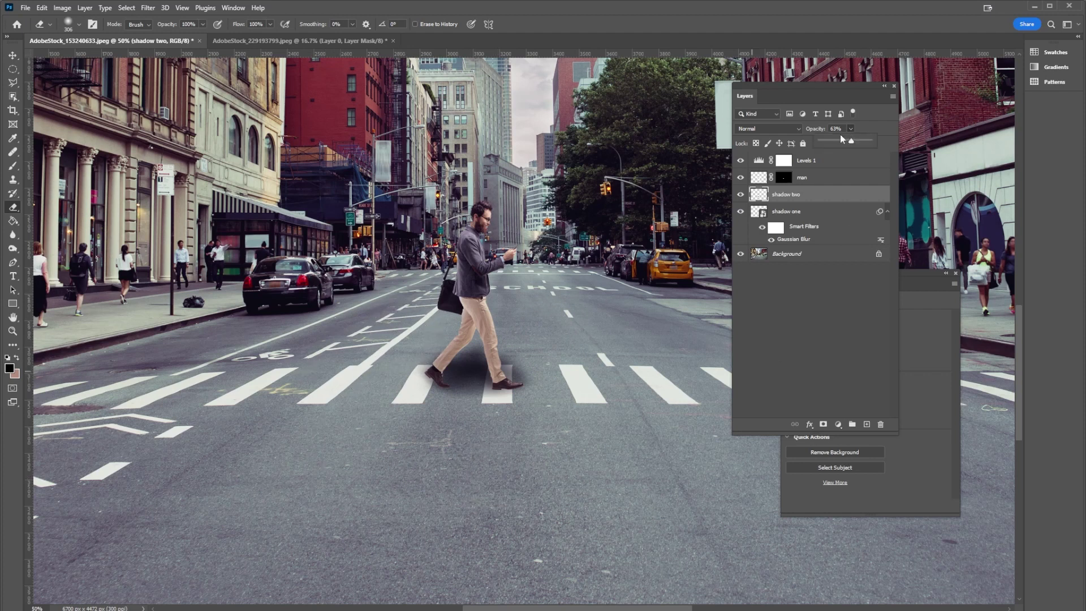
# - Set the opacity of the shadow two layer to 39% and of the shadow one layer to 43%
pyautogui.moveTo(841, 138); pyautogui.dragTo(839, 141)
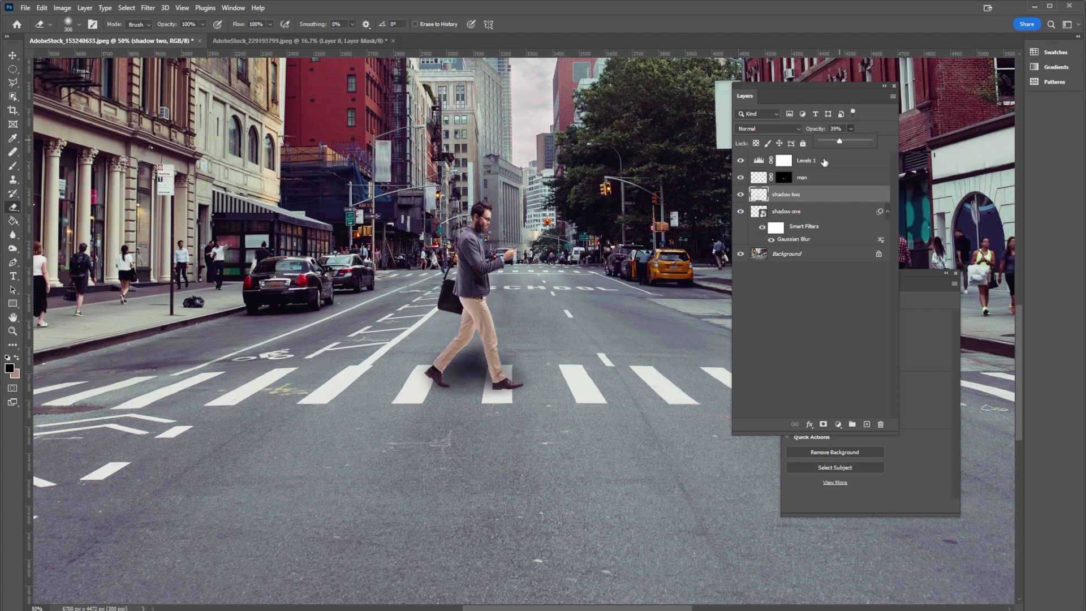
pyautogui.click(804, 210)
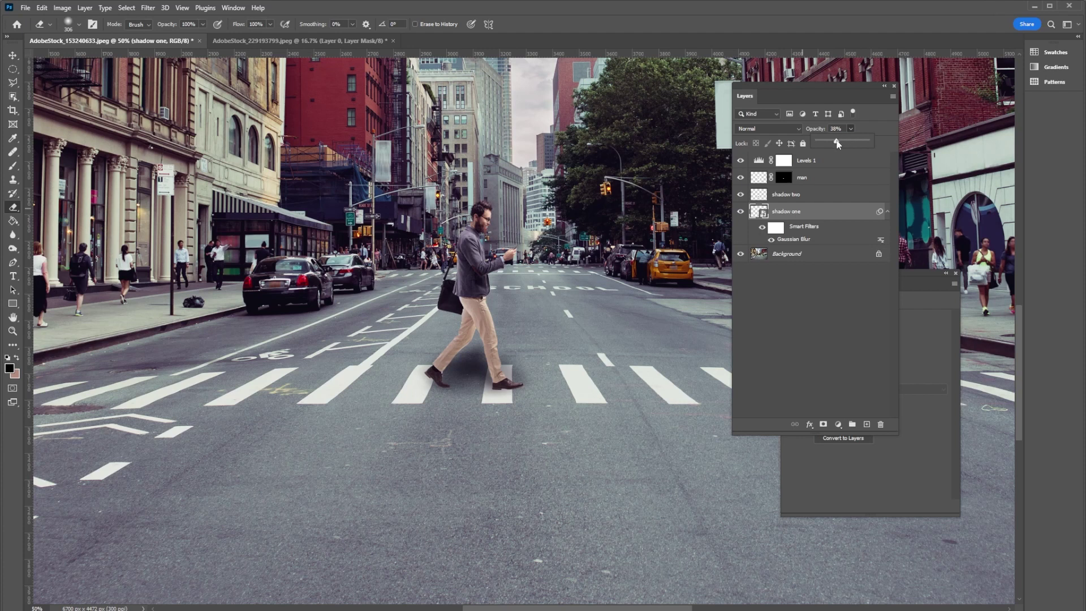
pyautogui.click(840, 140)
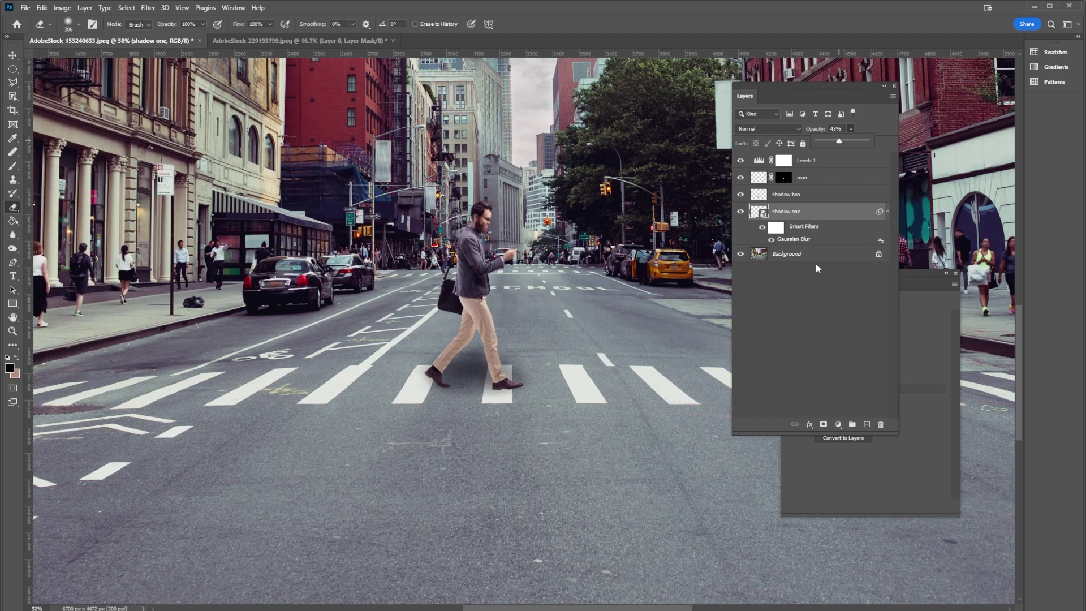
# - Select the shadow one and shadow two layers together and shift both slightly up and to the left beneath the man's feet
pyautogui.keyDown('shift'); pyautogui.click(797, 195); pyautogui.keyUp('shift')
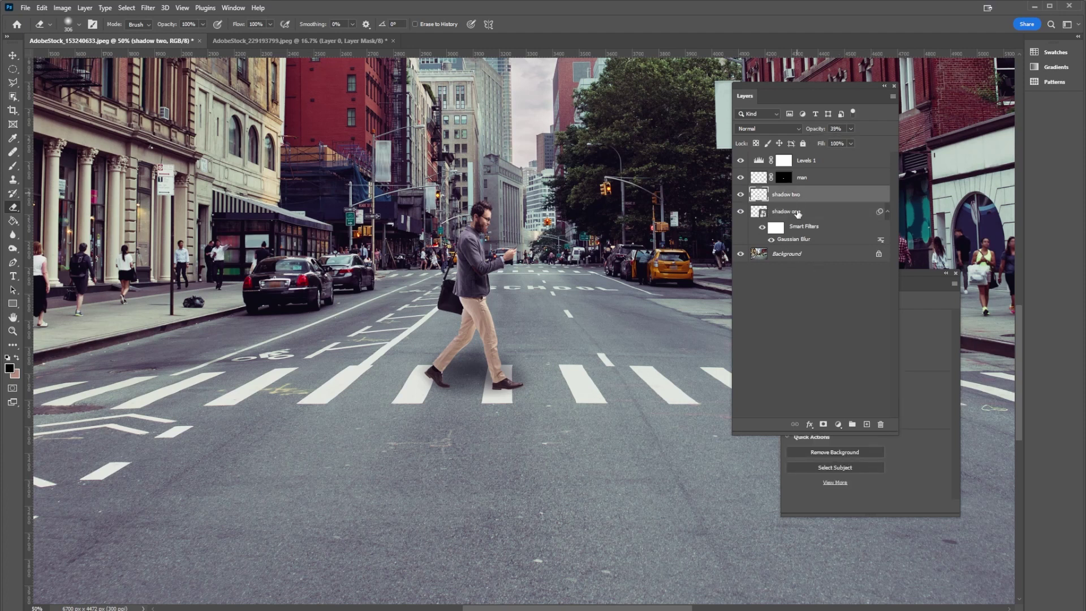
pyautogui.press('v')
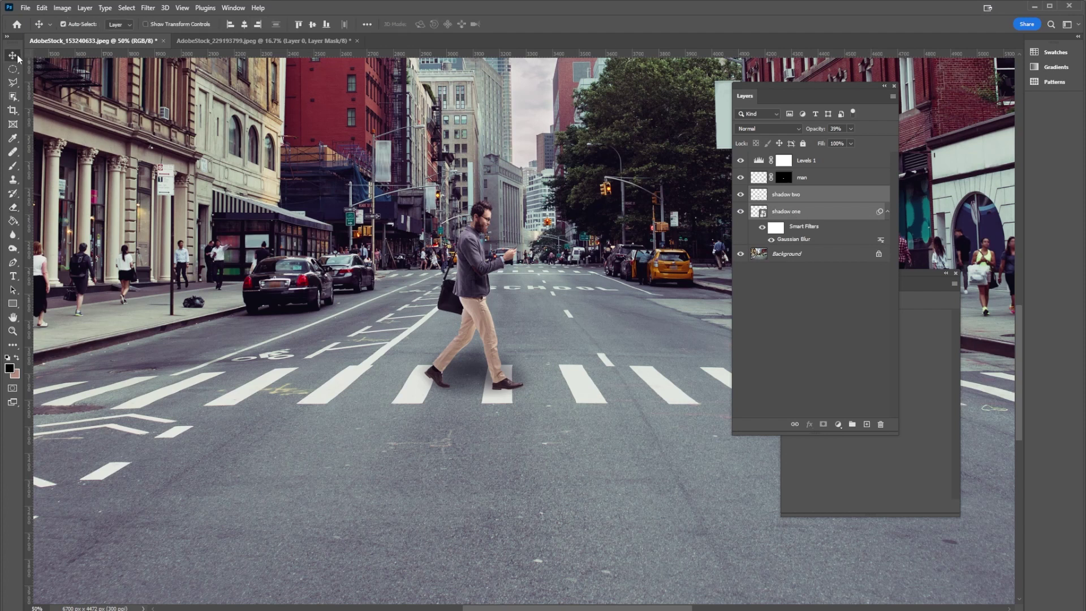
pyautogui.moveTo(469, 380); pyautogui.dragTo(466, 378)
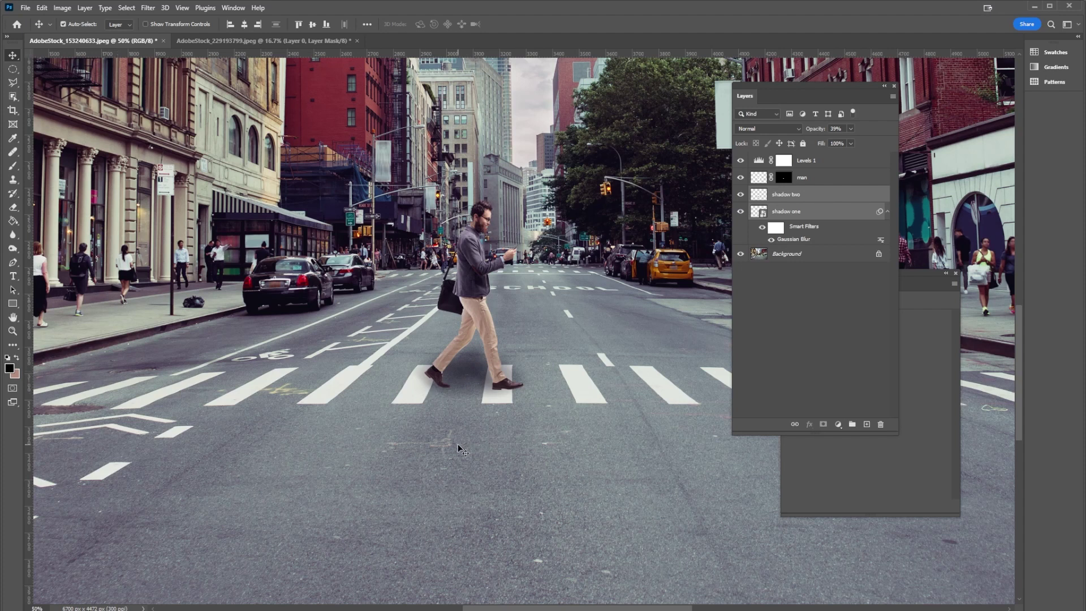
pyautogui.hotkey('ctrl', '-')
pyautogui.hotkey('ctrl', '-')
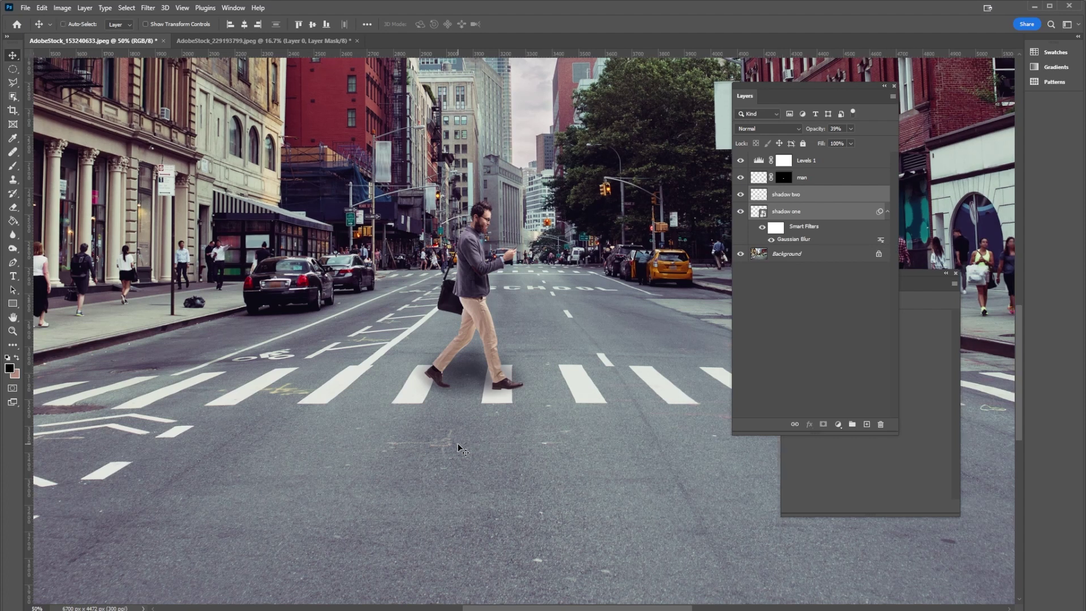